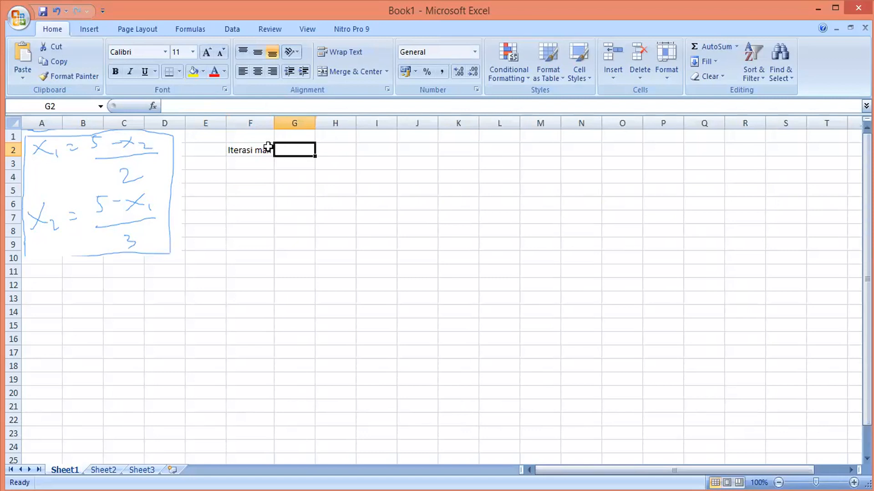
Append " =" to the "Iterasi max" label in F2 and widen column F slightly
double_click(269, 148)
text(=)
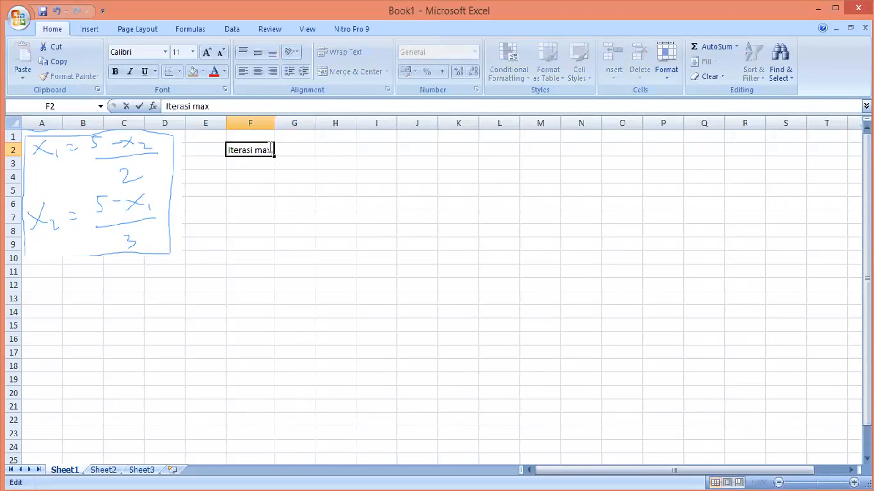
click(321, 146)
drag(274, 122, 280, 122)
Enter 100 as the maximum iteration count in G2
click(300, 155)
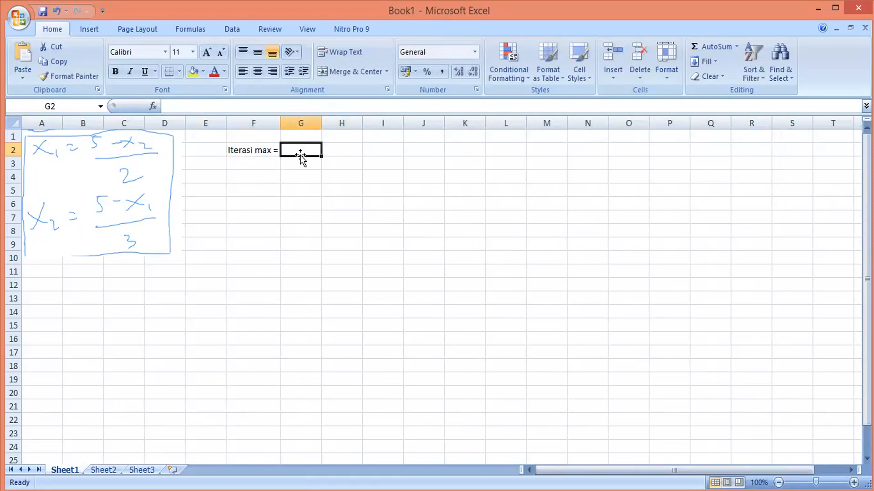
text(100)
click(309, 181)
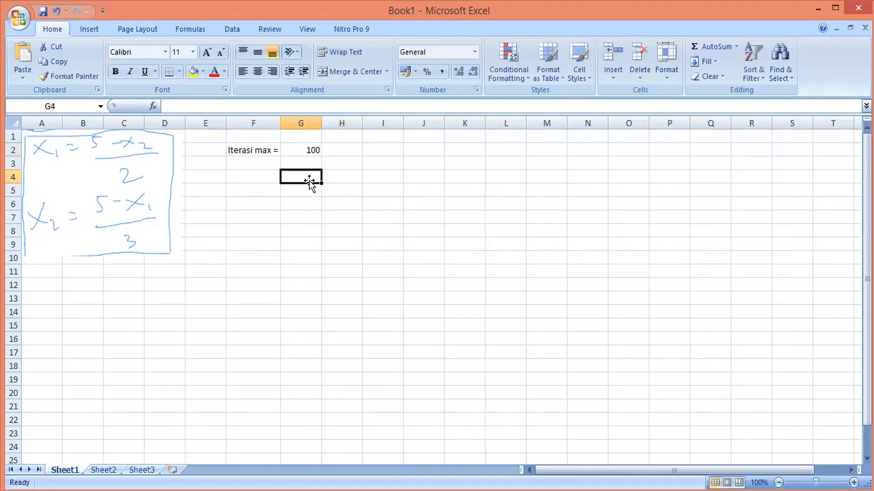
Label F3 "X1 dan X2 =" and enter the initial value 0 in G3
click(270, 164)
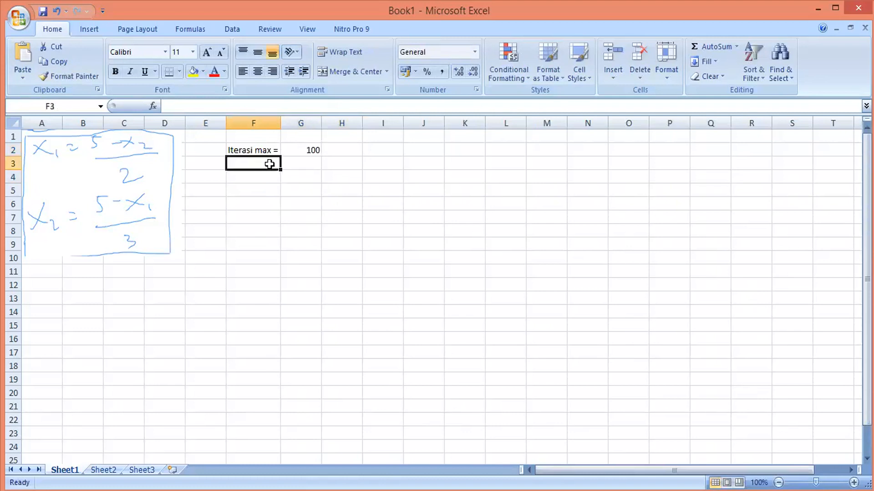
text(X)
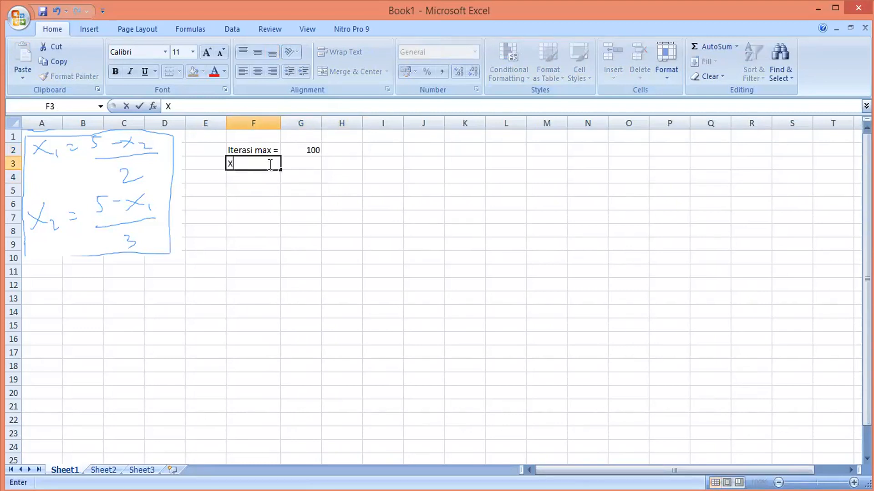
text(1,2)
key(BackSpace)
key(BackSpace)
text(da)
key(BackSpace)
key(BackSpace)
text(dan Xw)
key(BackSpace)
text(2 =)
key(Tab)
text(0)
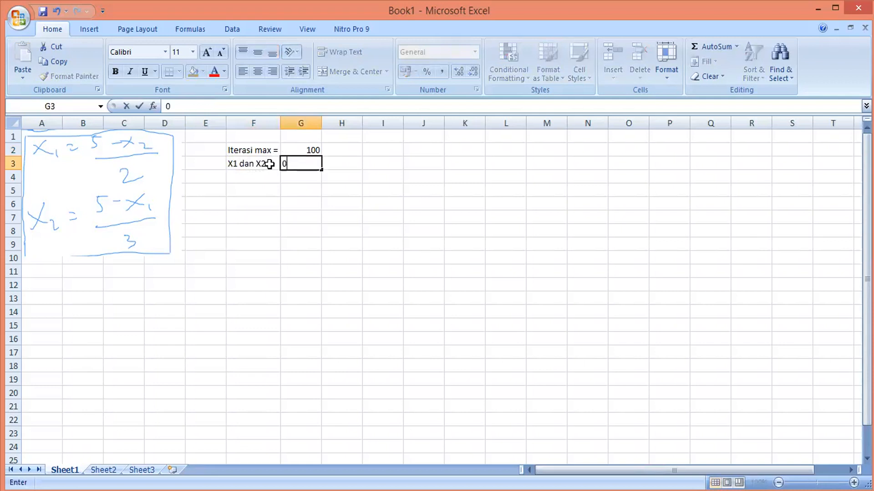
click(305, 191)
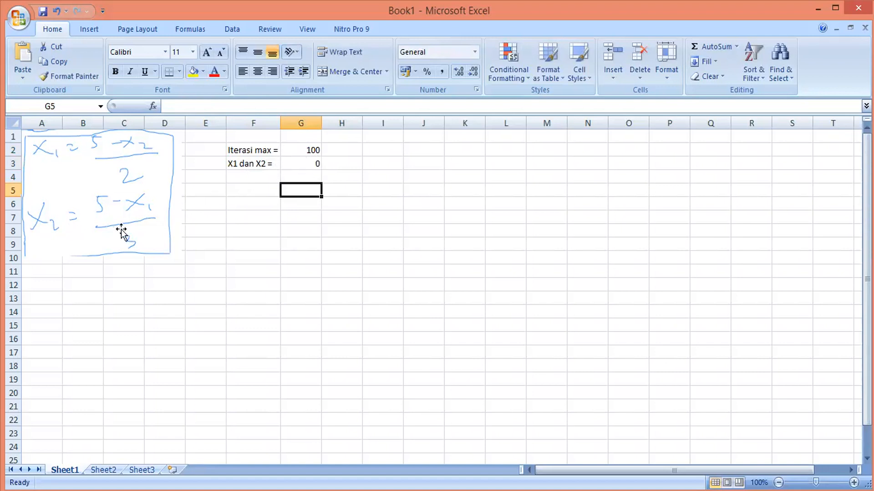
Type the heading "Iterasi Jacobi" in F6
click(241, 207)
text(IterA)
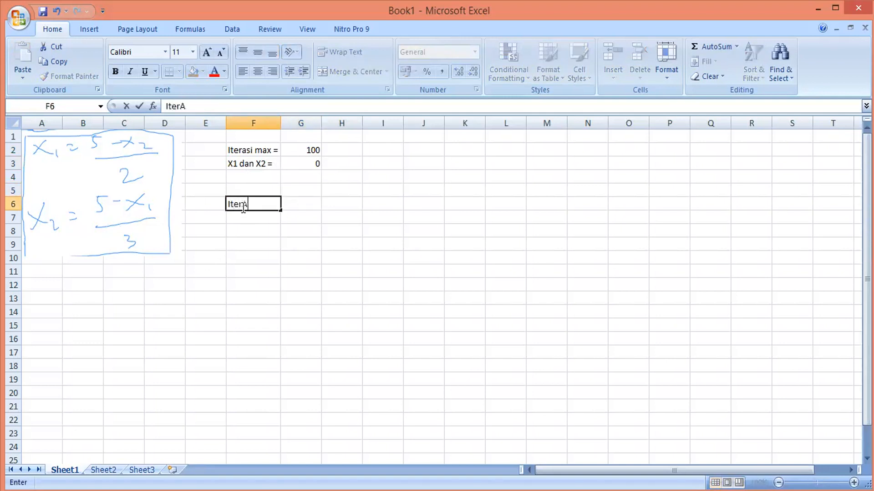
key(BackSpace)
text(asi Jacobi)
click(275, 240)
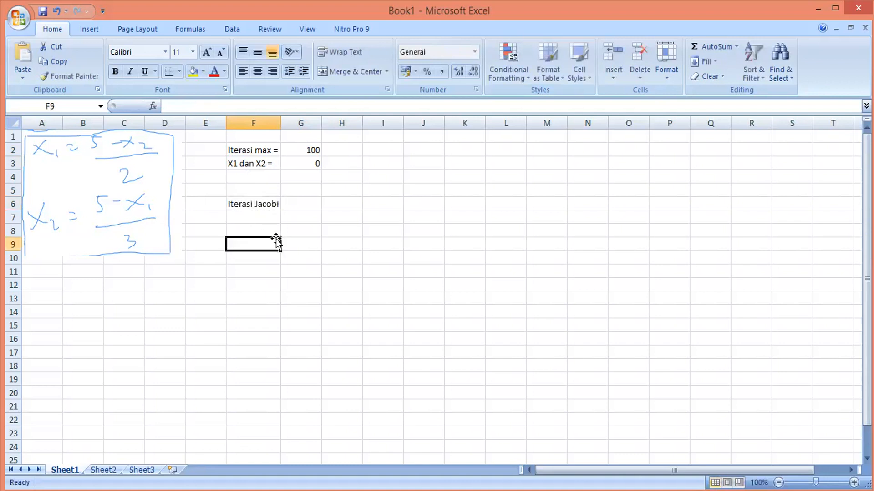
Enter the column headers "Iterasi", "X1" and "x2" in F8 through H8
click(258, 233)
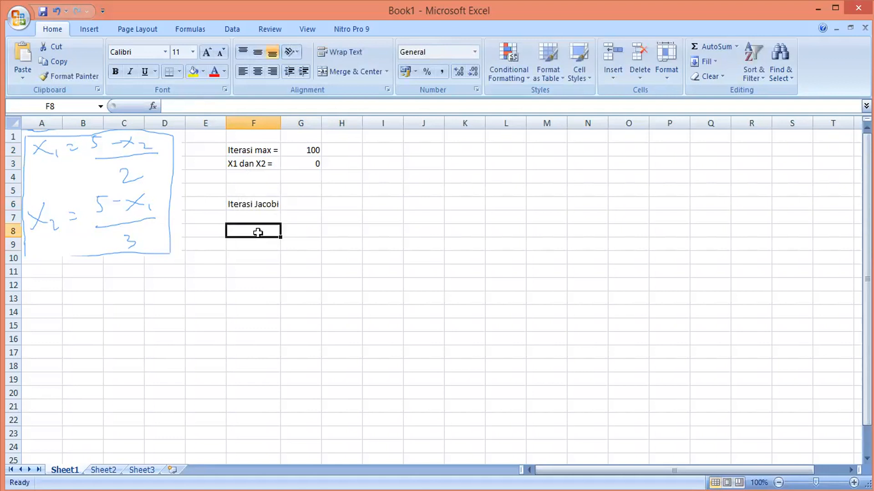
text(Iteras)
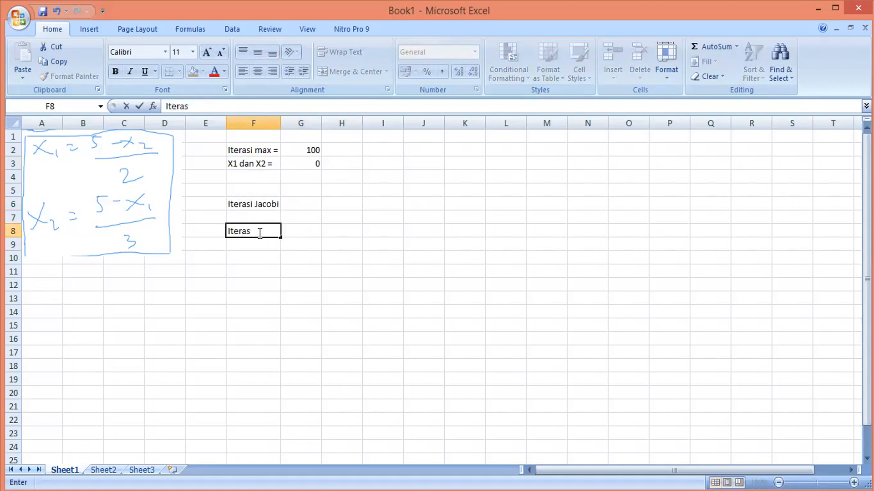
text(i)
click(293, 232)
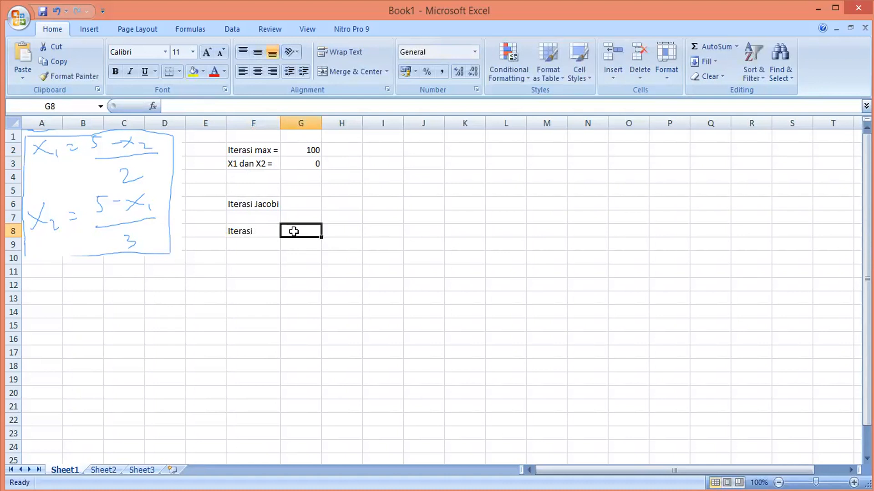
text(X1)
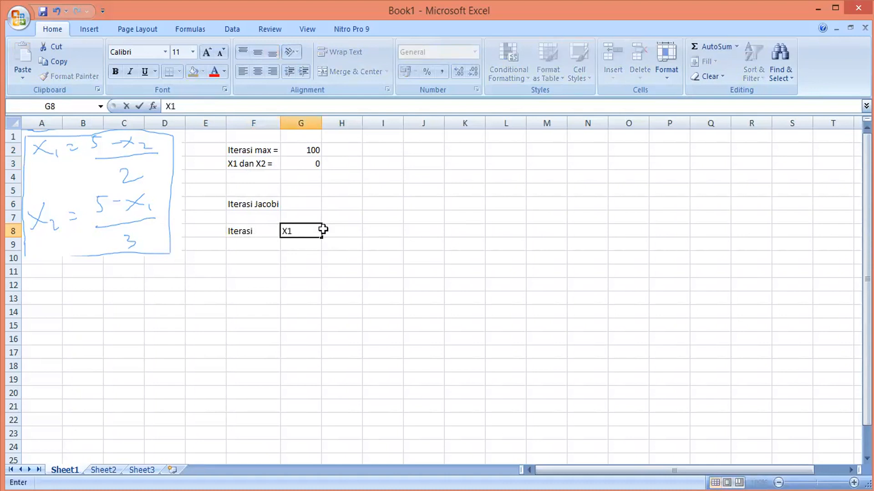
click(336, 229)
text(x2)
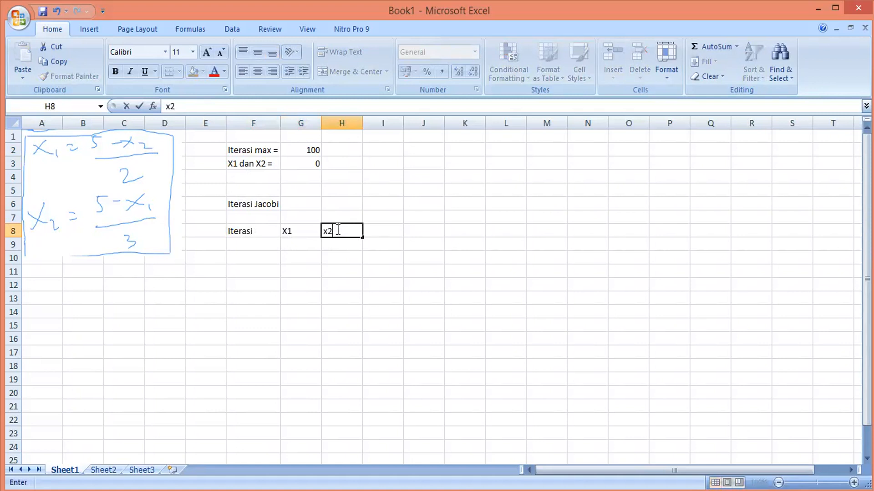
click(276, 244)
click(263, 228)
click(253, 245)
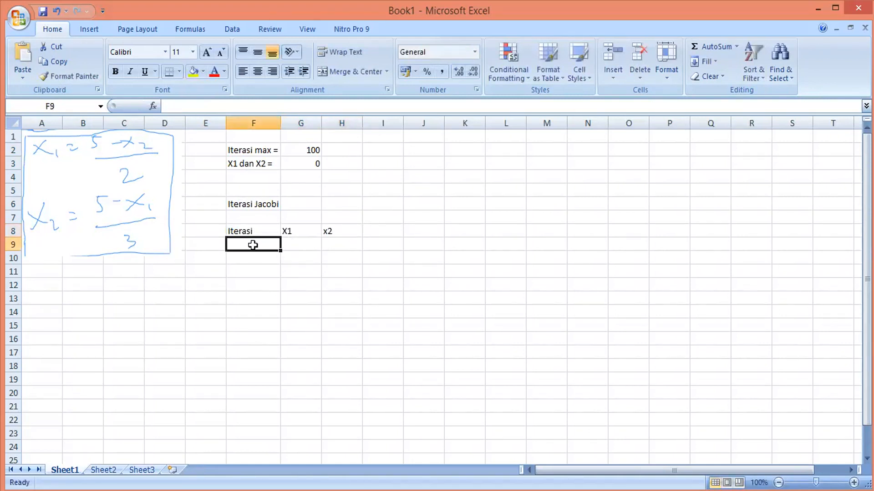
Enter 1 and 2 in F9 and F10, then fill the iteration numbers down to 100 in row 108
text(1)
click(258, 253)
text(2)
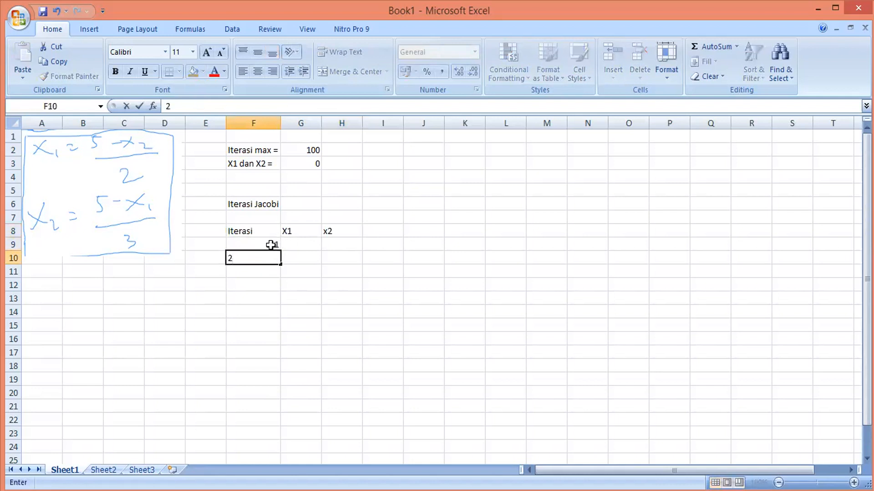
click(271, 246)
drag(271, 248, 274, 457)
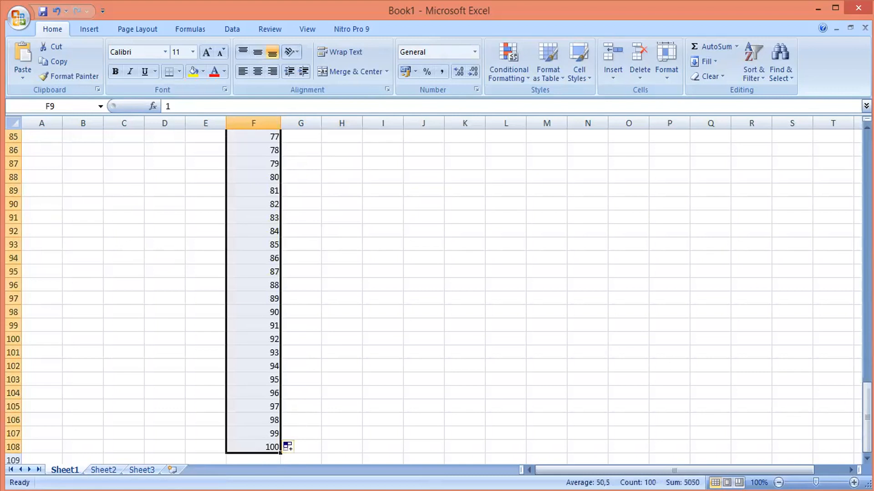
Move the Iterasi, X1 and x2 header row from row 8 up to row 7
drag(866, 401, 867, 146)
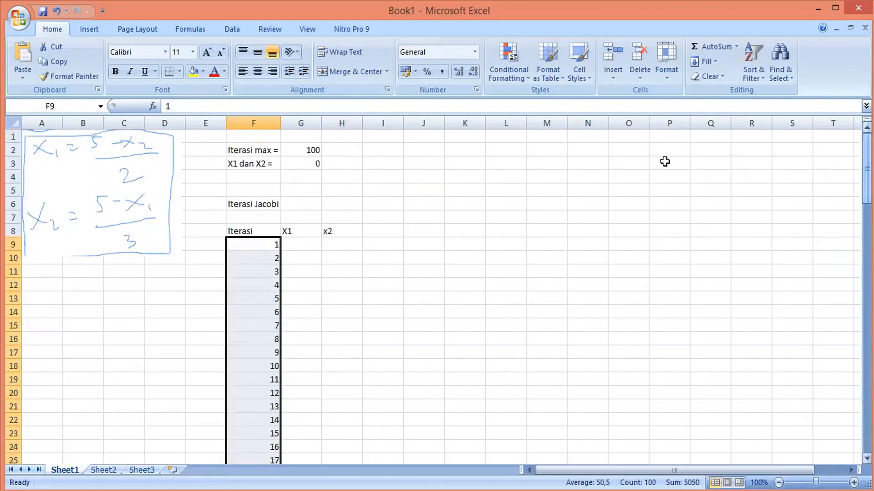
click(310, 247)
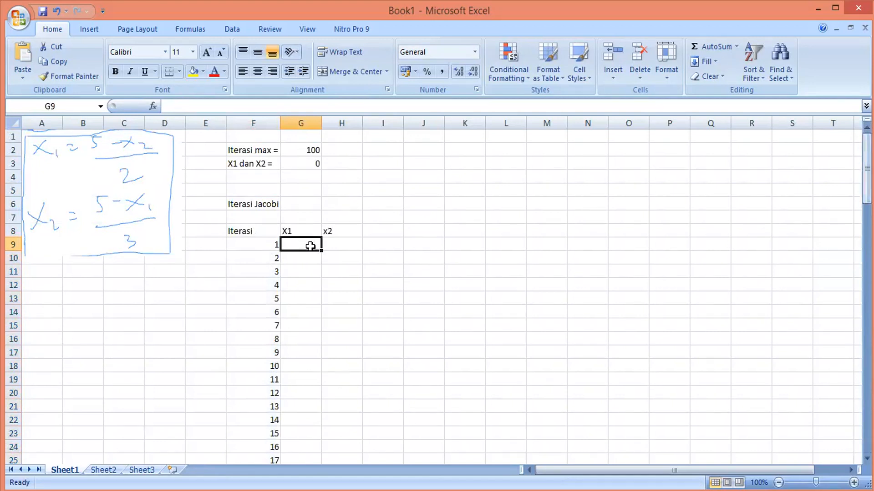
click(265, 219)
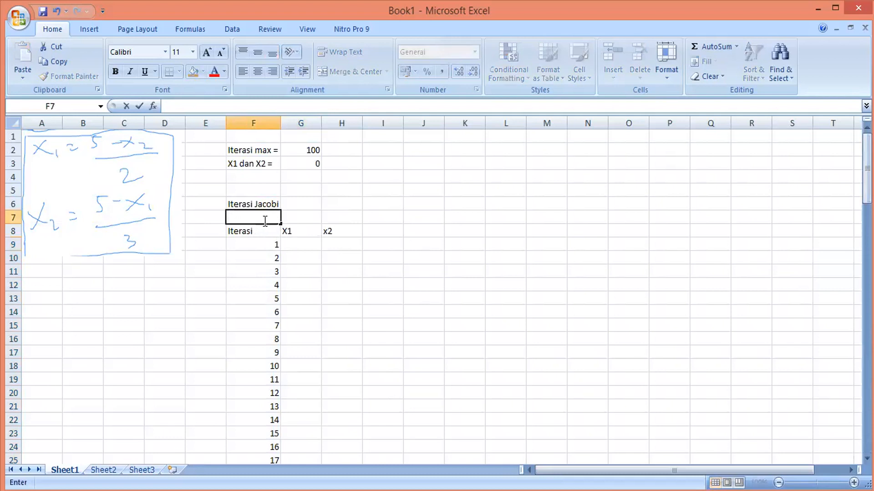
drag(263, 226, 326, 231)
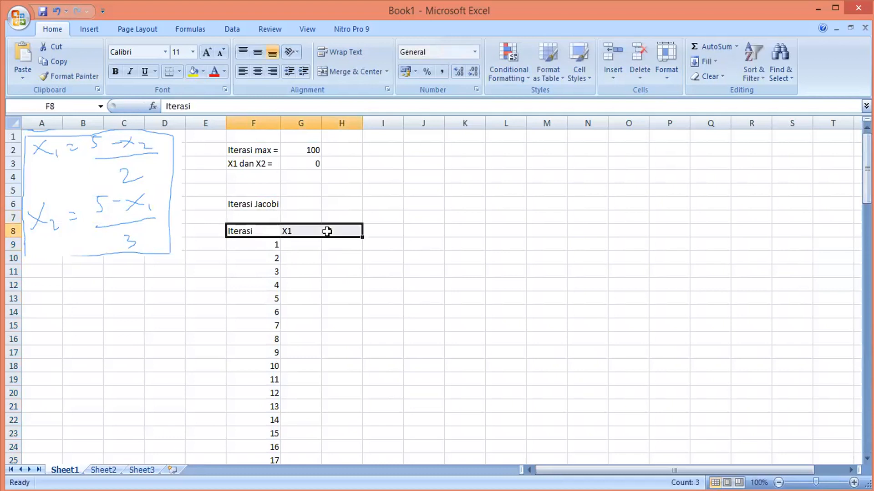
key(ctrl+x)
click(275, 217)
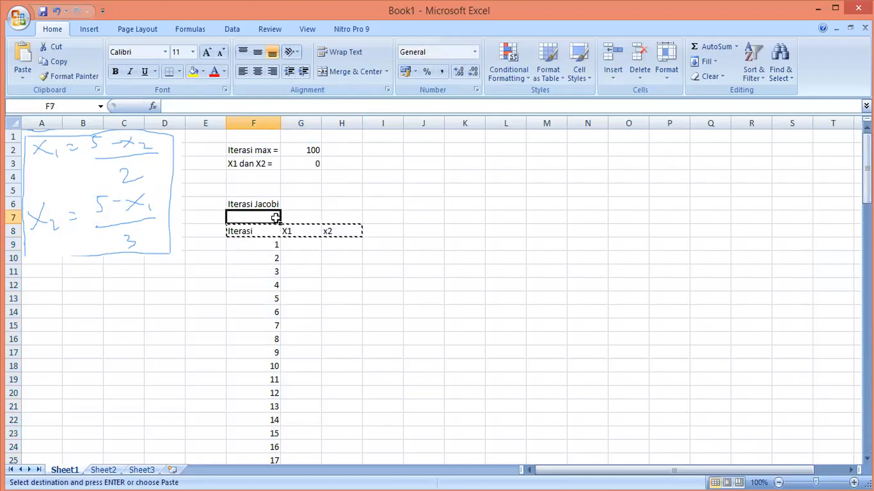
key(ctrl+v)
Enter iteration number 0 in F8
click(266, 228)
text(0)
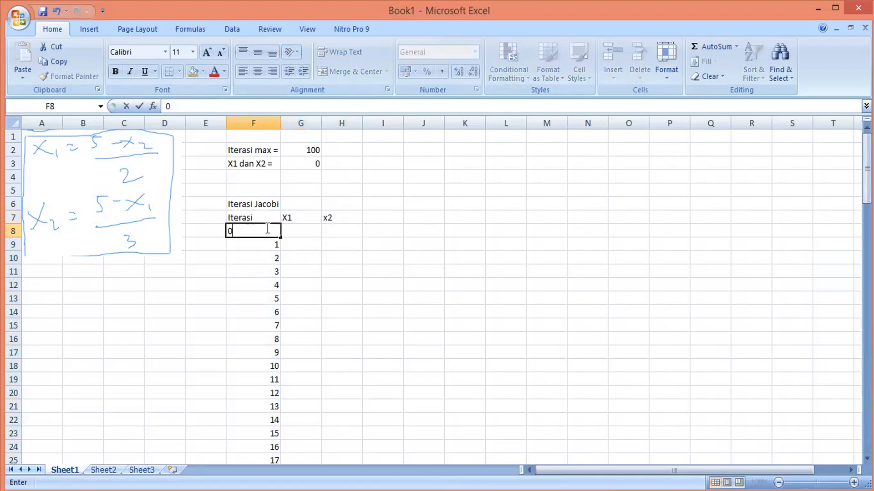
click(295, 234)
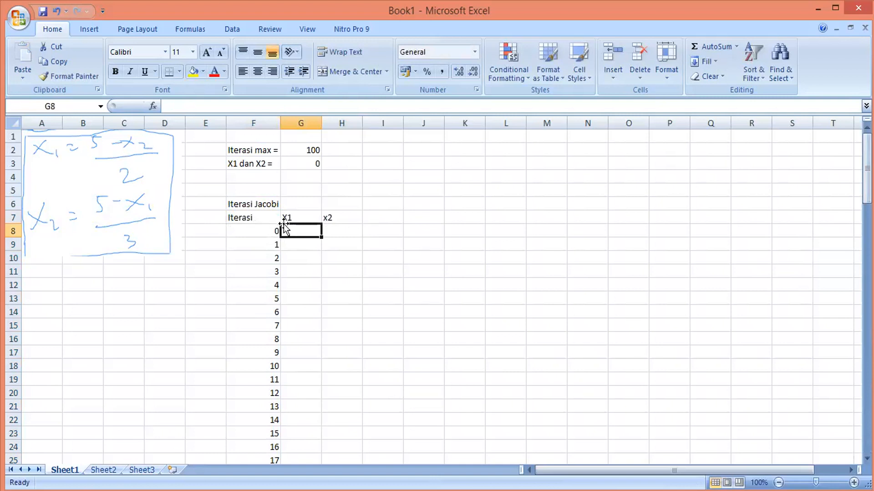
Enter the formula =(5-0)/2 for X1 at iteration 0 in G8
text(=)
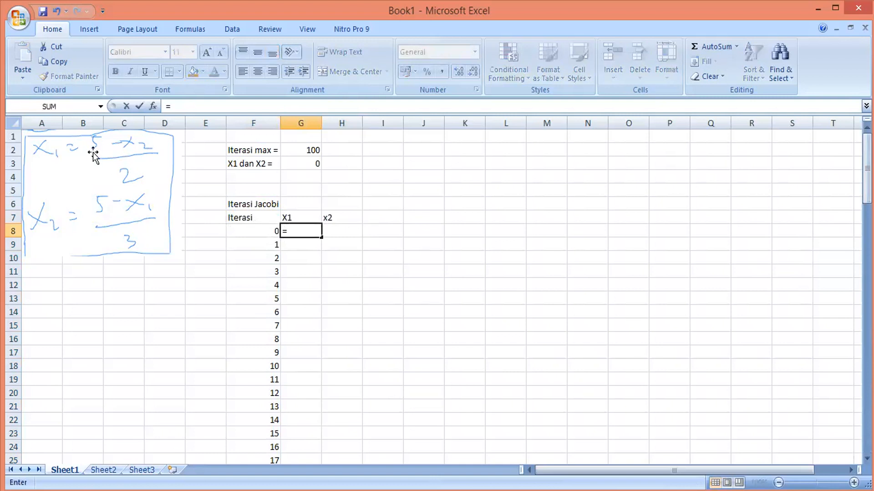
text(5)
key(BackSpace)
text((5-0)/2)
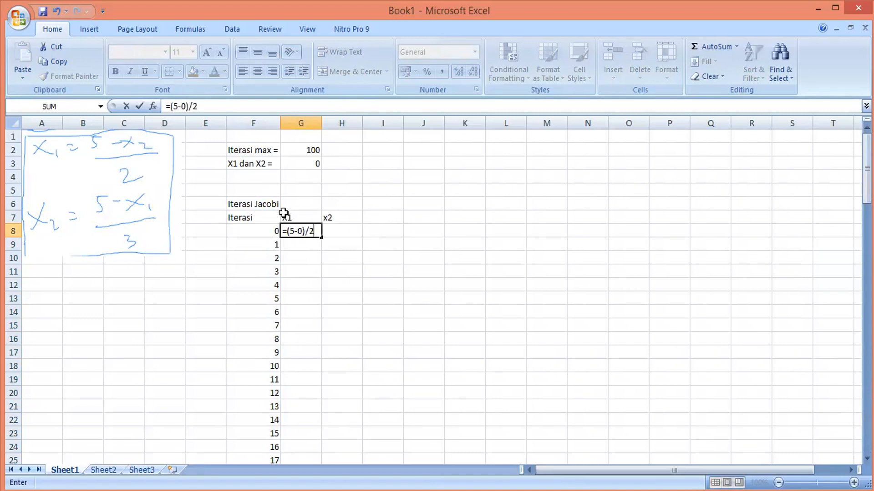
key(Return)
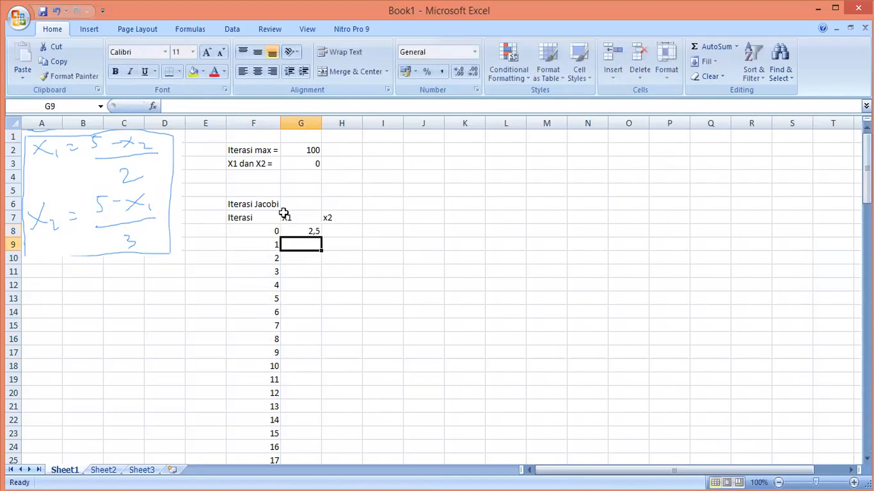
click(312, 231)
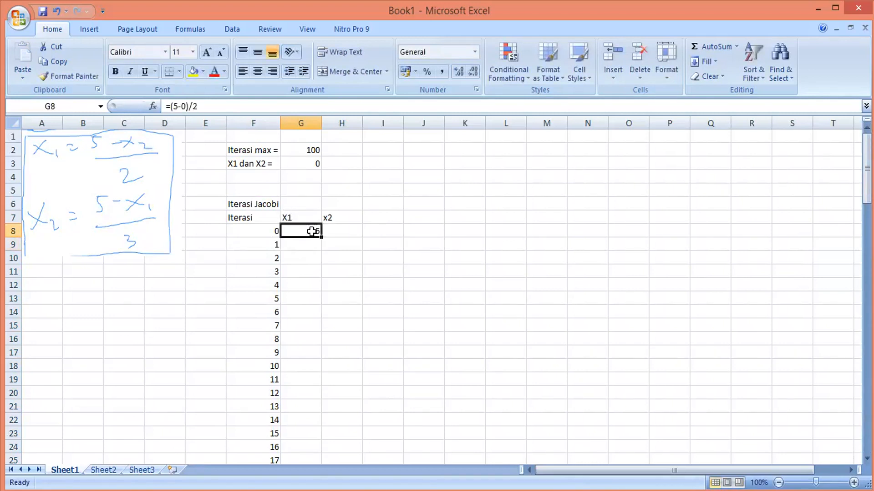
Enter the formula =(5-0)/3 for x2 at iteration 0 in H8
click(329, 230)
text(=)
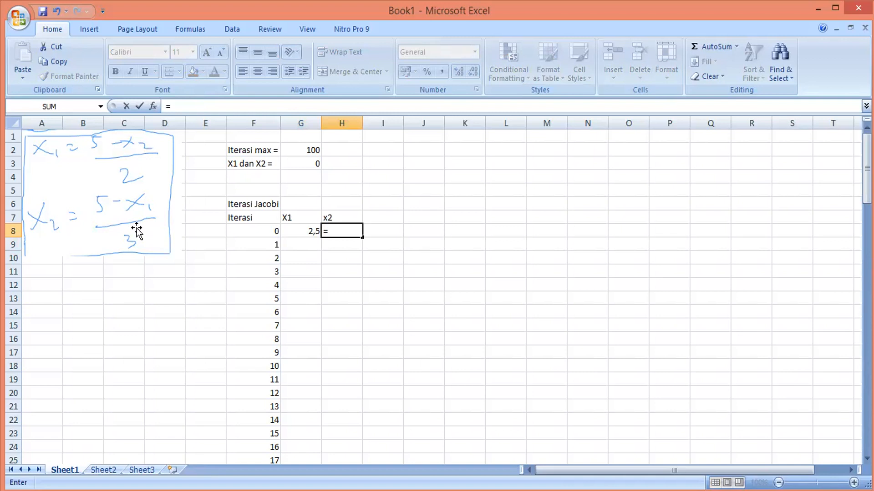
text((5-)
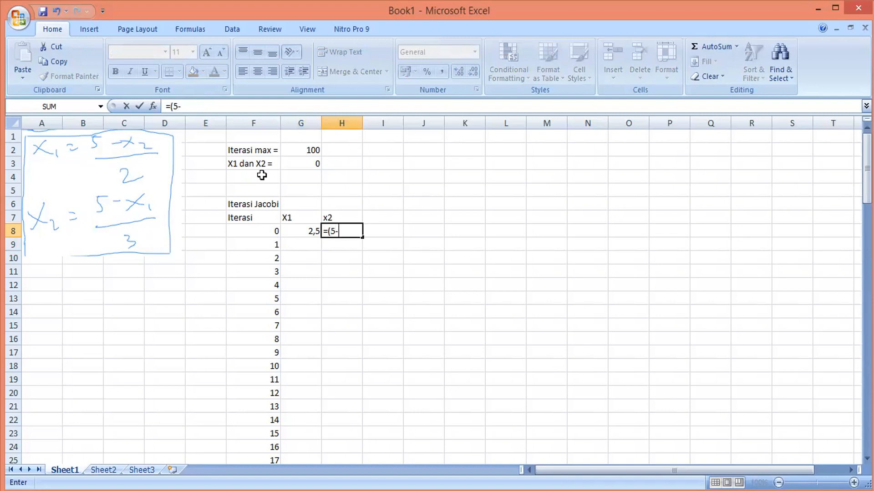
text(0)/3)
key(Return)
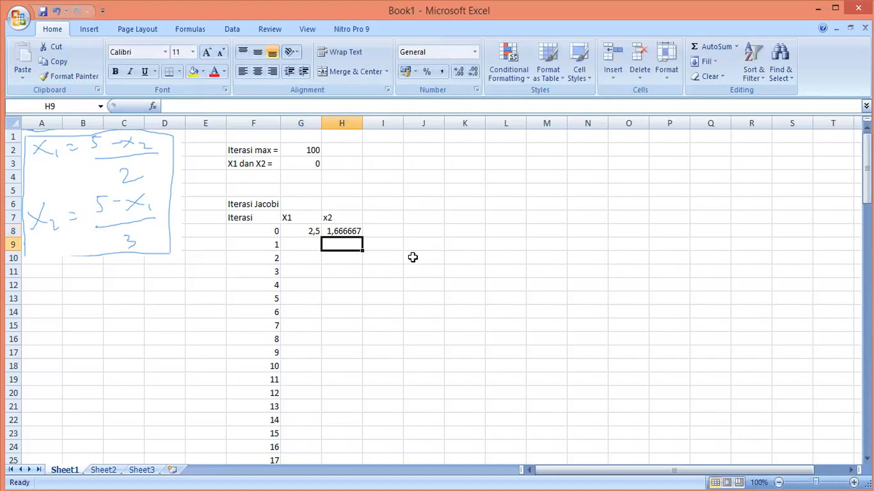
click(308, 228)
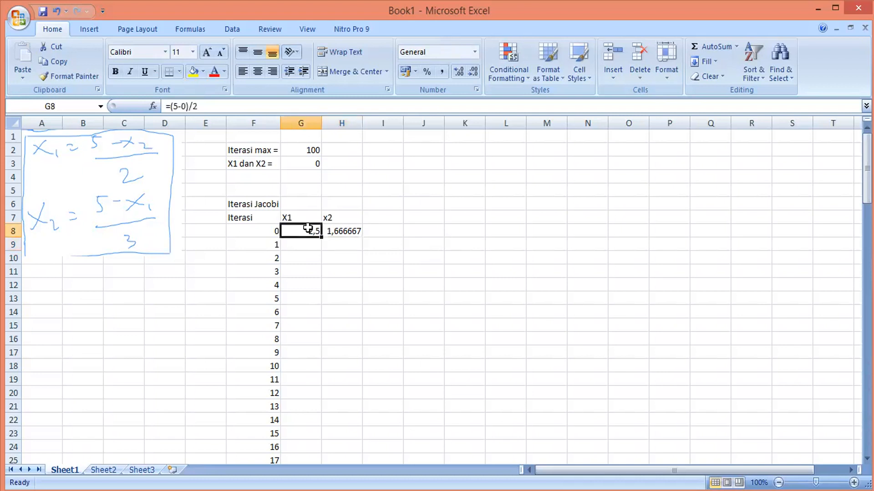
click(336, 228)
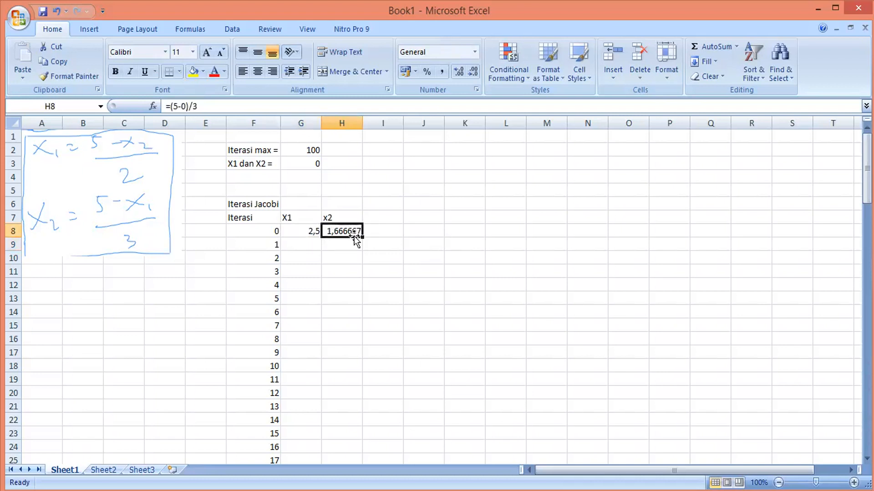
Enter the formula =(5-H8)/2 for X1 at iteration 1 in G9
click(315, 244)
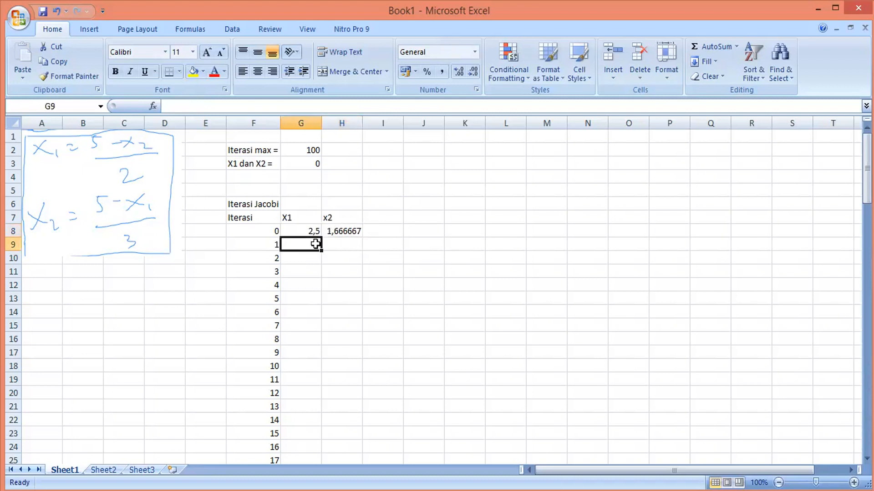
text(=()
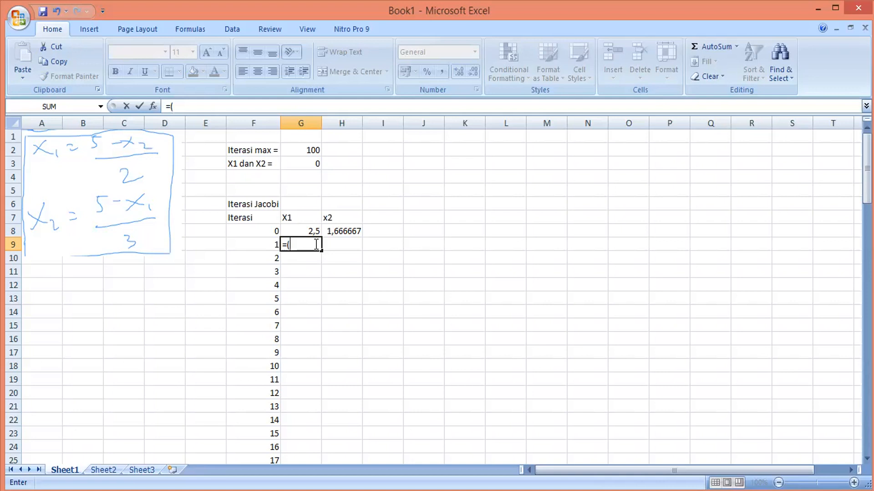
text(5-)
click(343, 231)
text()/2)
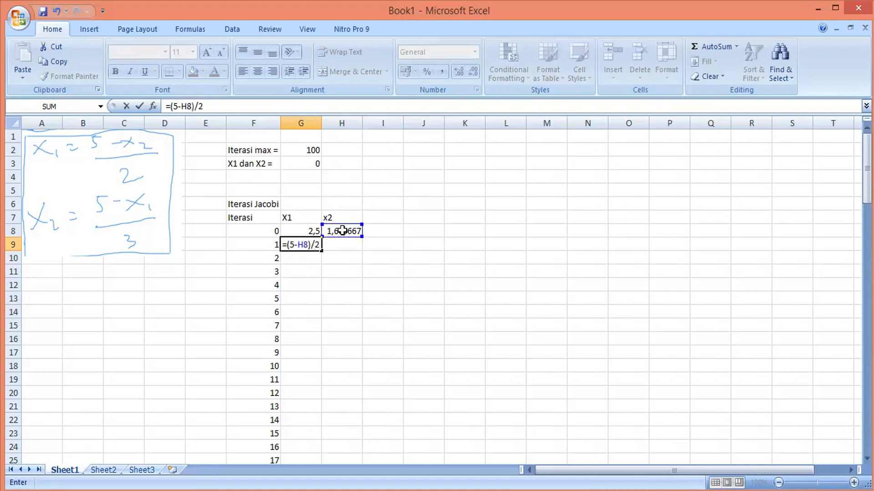
key(Return)
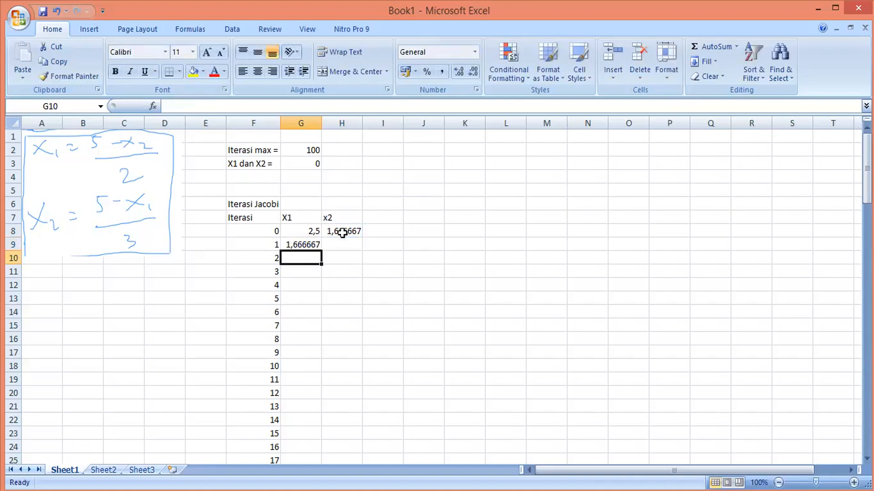
Enter the formula =(5-G8)/3 for x2 at iteration 1 in H9
click(338, 248)
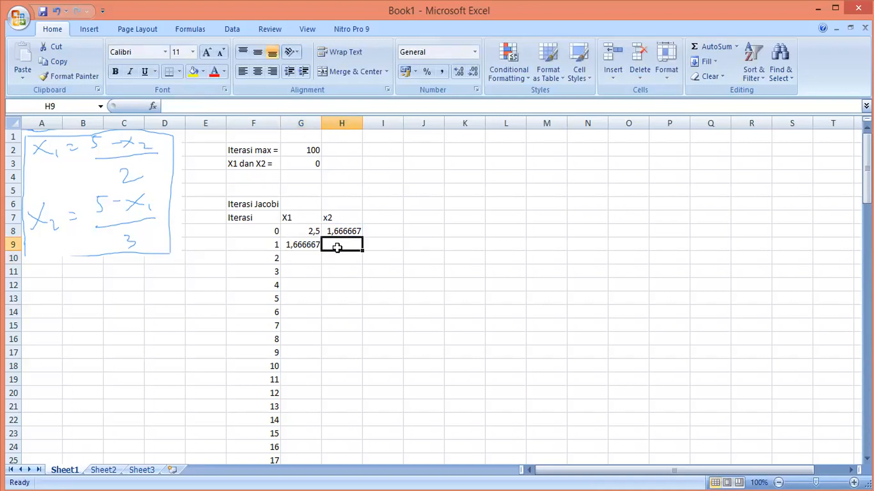
text(=()
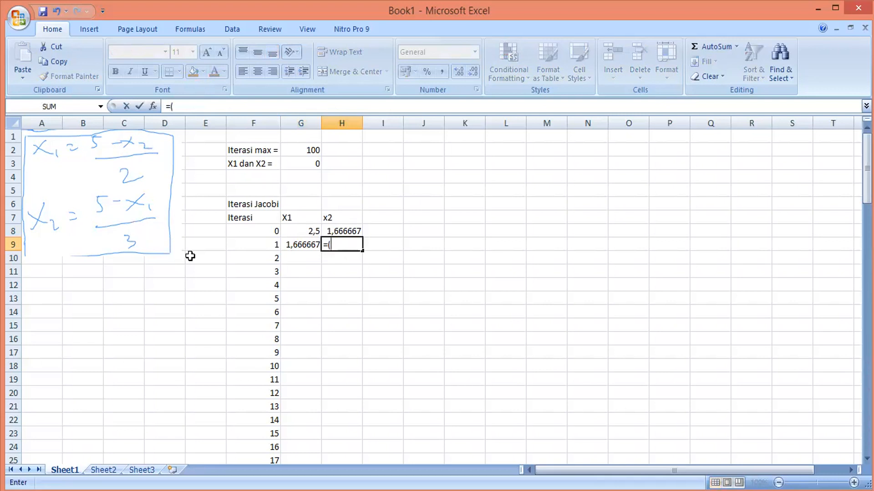
text(5-)
click(313, 232)
text())
text(/)
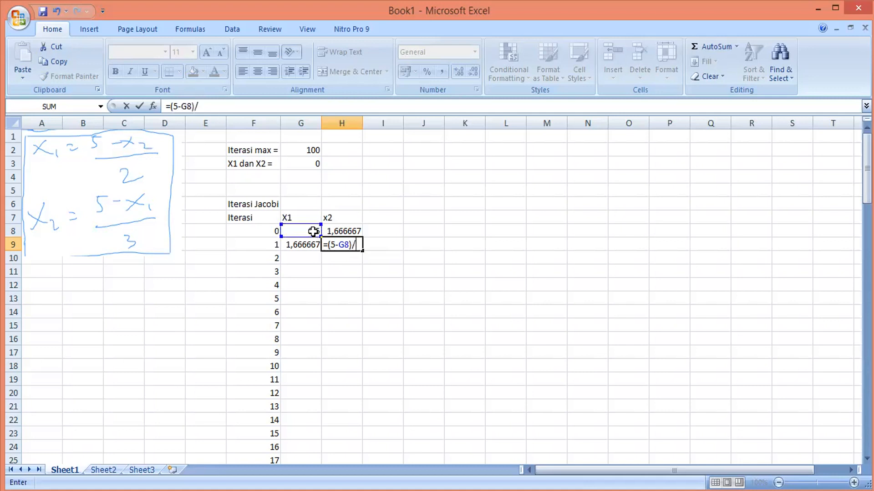
text(3)
key(Return)
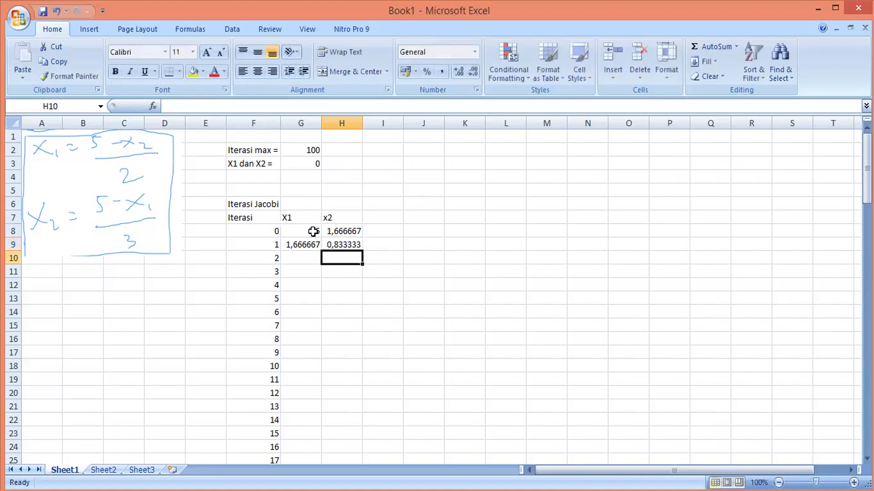
Autofit the widths of the X1 and x2 columns to show full decimals
click(314, 244)
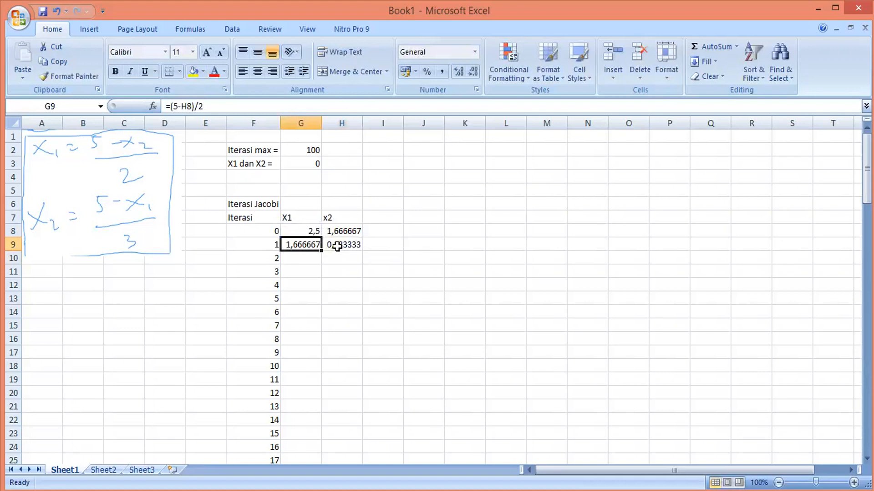
double_click(321, 123)
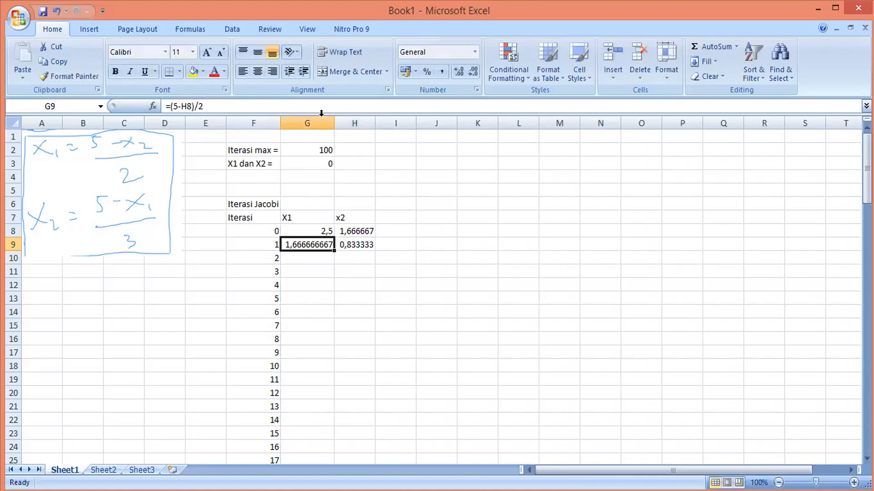
double_click(374, 119)
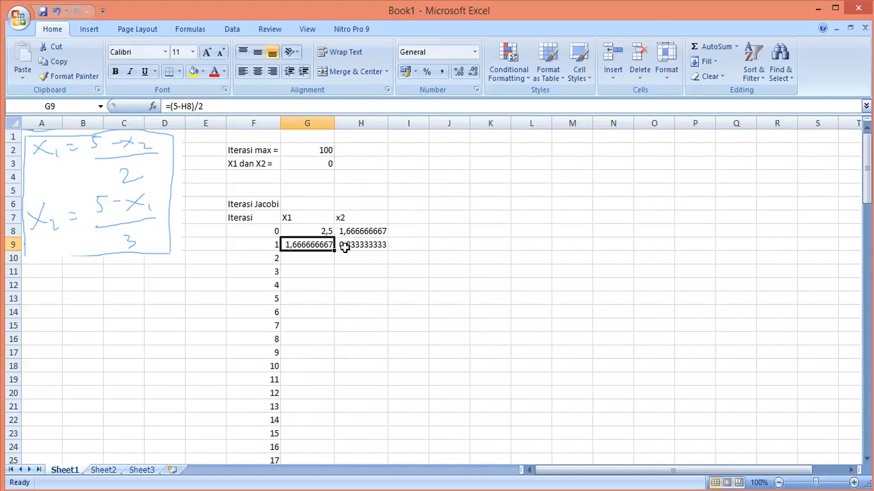
Fill the iteration-1 X1 and x2 formulas down through iteration 29
shift+click(360, 249)
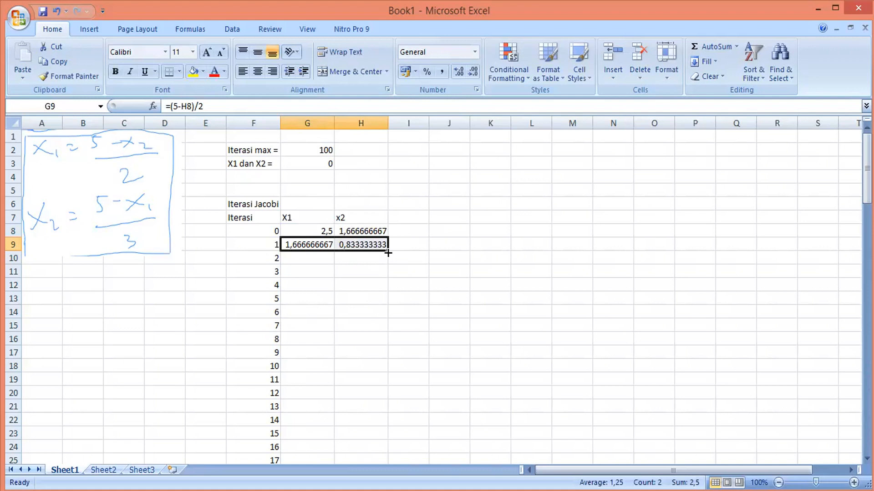
drag(388, 253, 387, 263)
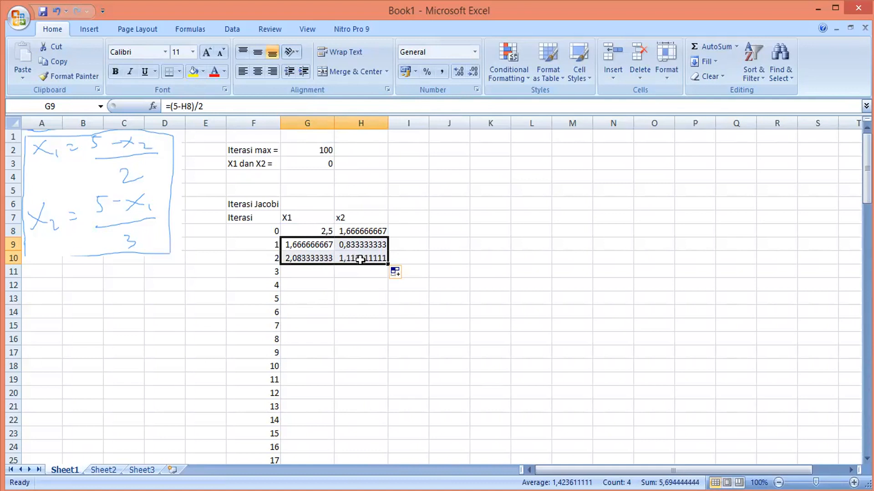
drag(387, 263, 386, 273)
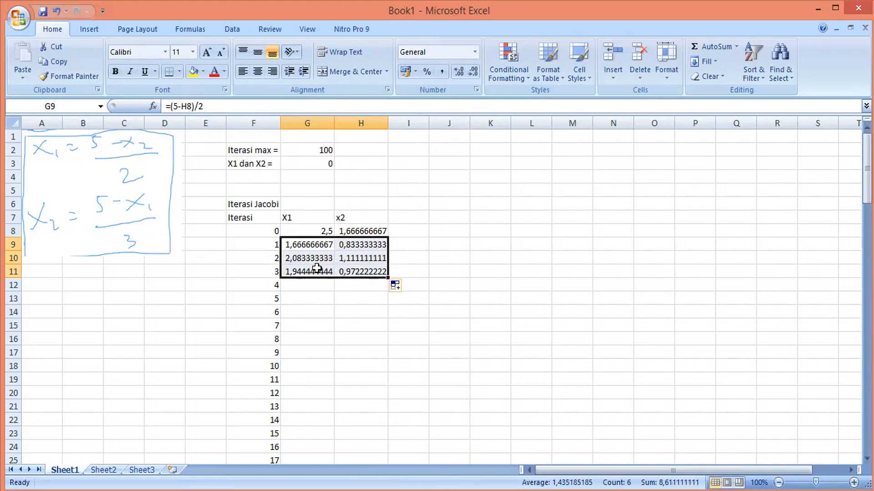
drag(389, 277, 387, 387)
drag(866, 166, 867, 194)
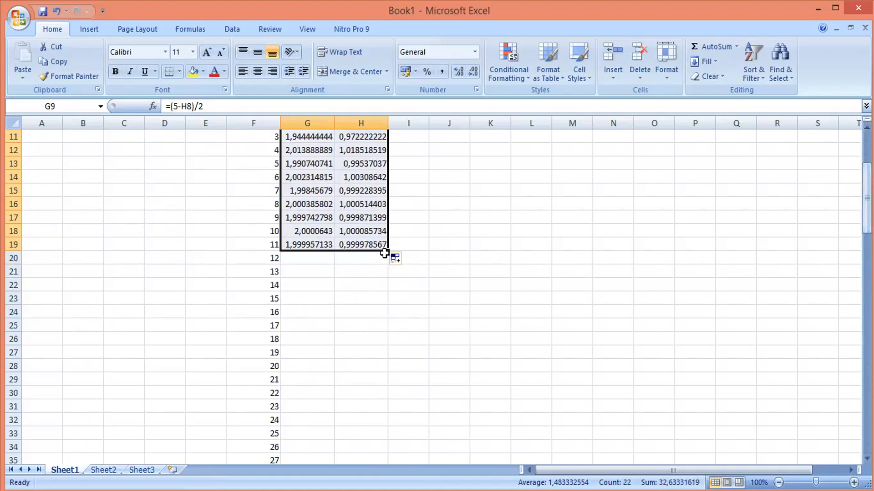
drag(388, 251, 391, 398)
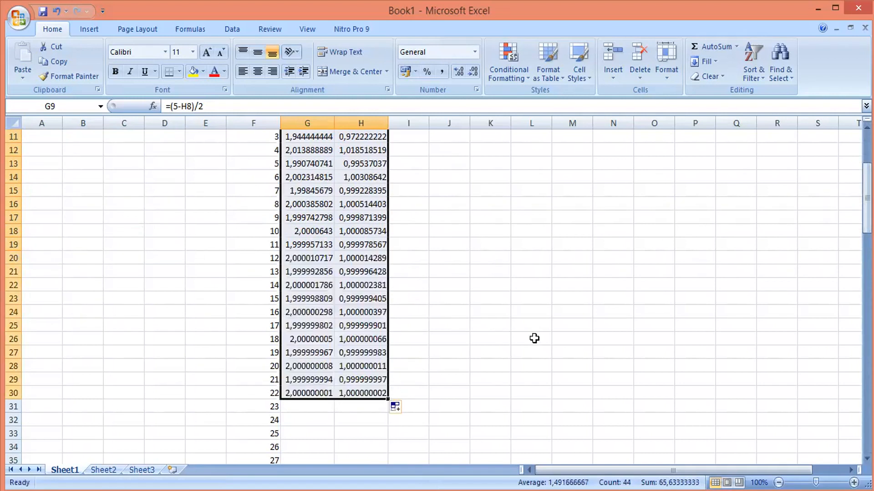
drag(867, 222, 867, 256)
drag(391, 236, 386, 326)
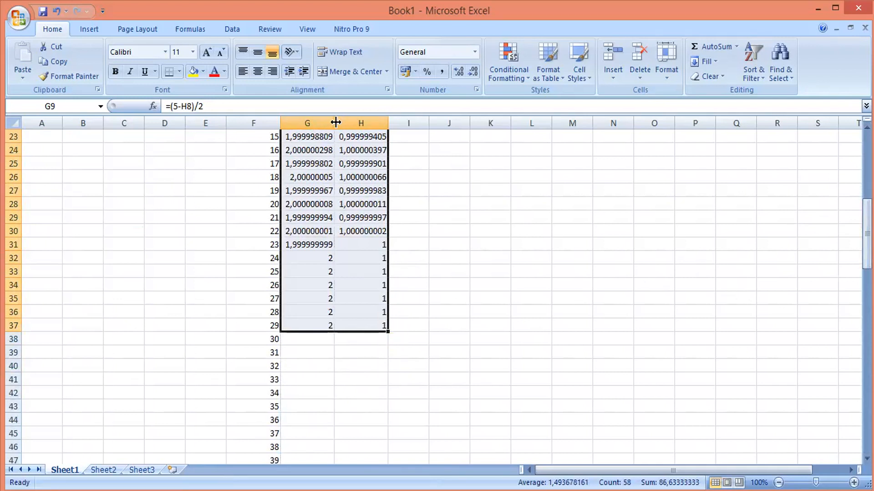
click(387, 117)
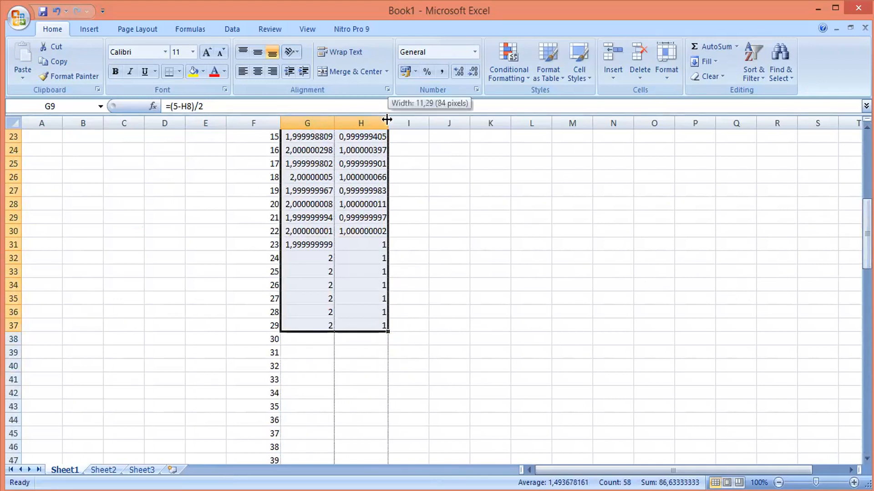
Clear the X1 and x2 values for iterations 26 to 29, keeping iteration 25 as the last row
click(310, 272)
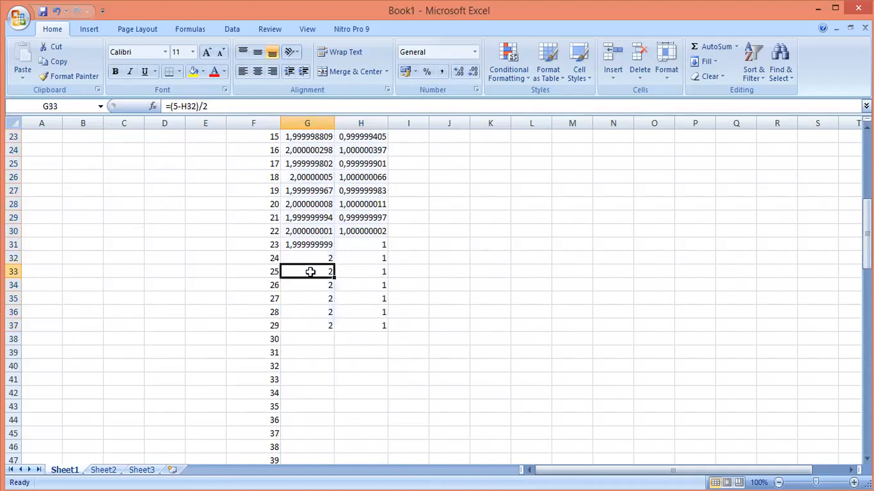
shift+click(379, 322)
key(Delete)
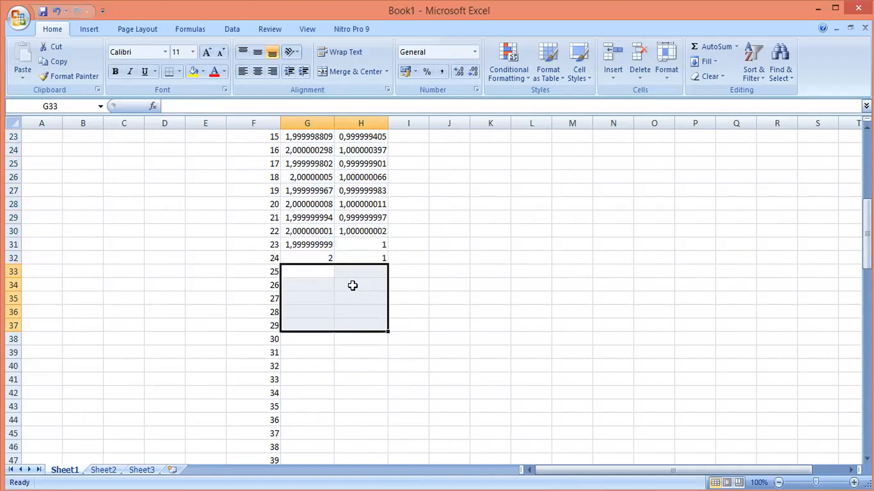
key(ctrl+z)
click(331, 285)
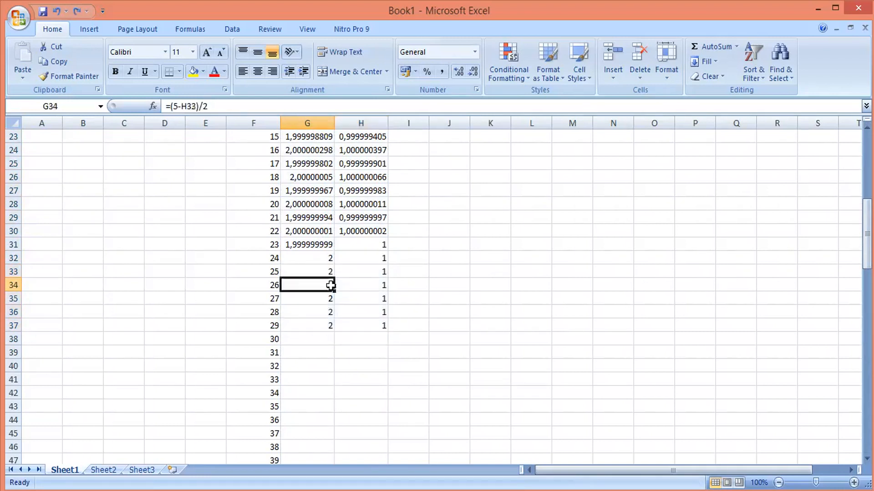
drag(379, 319, 380, 323)
key(Delete)
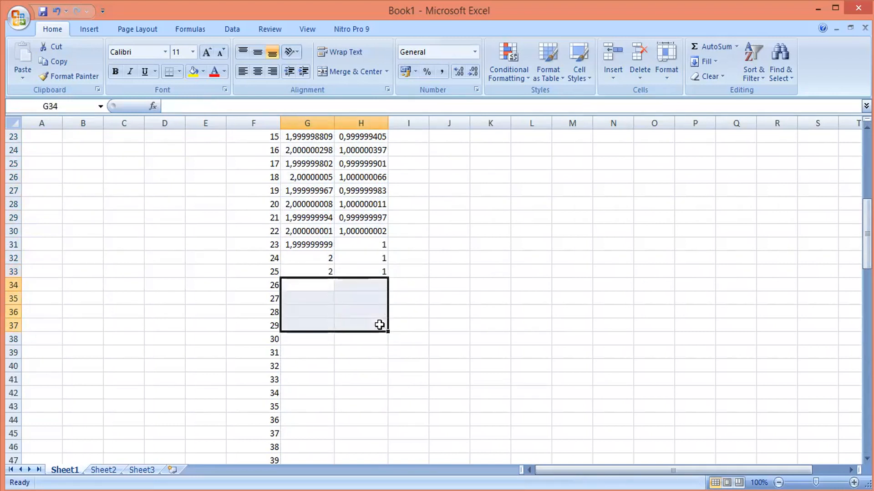
click(354, 271)
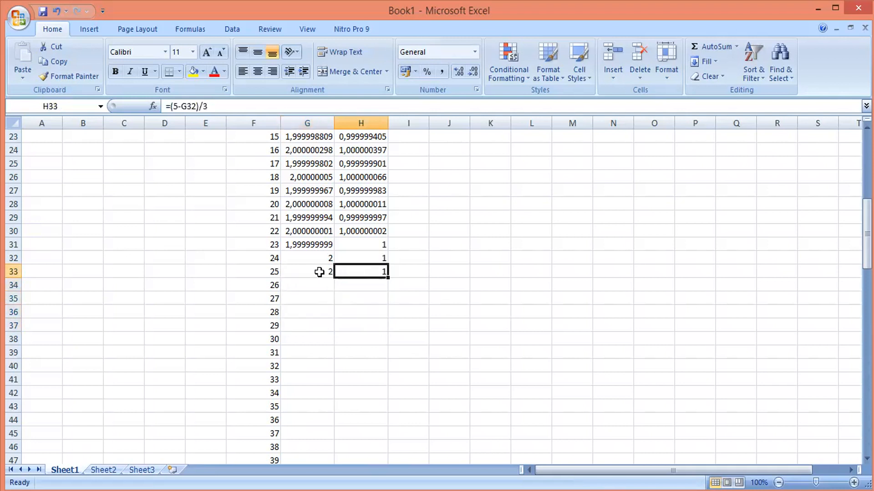
double_click(319, 272)
click(364, 296)
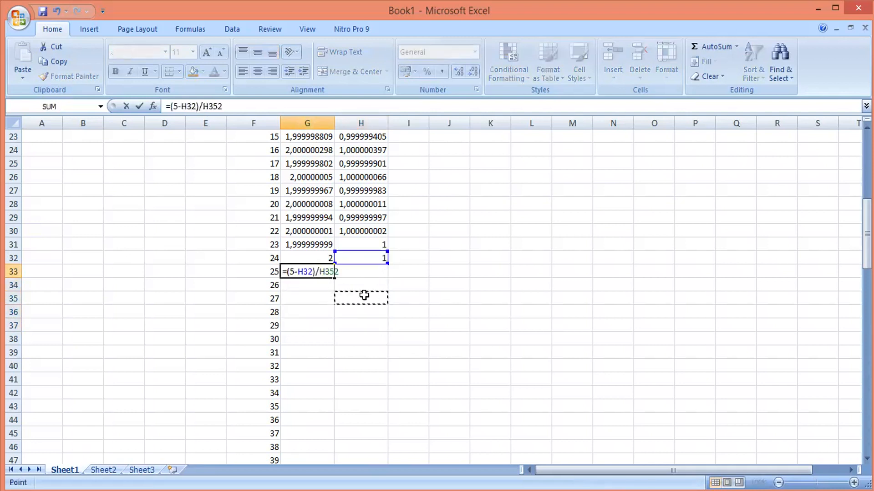
key(Escape)
key(Delete)
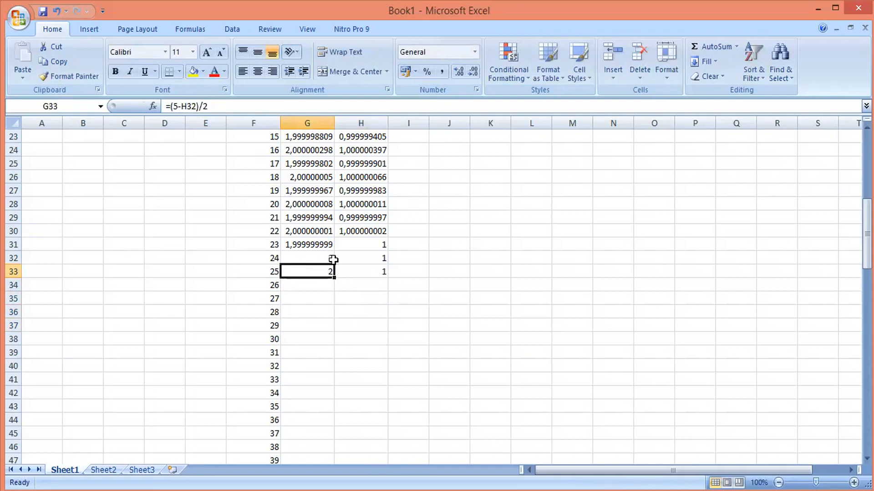
key(ctrl+z)
Try filling the iteration-25 X1 and x2 formulas down to iteration 31
click(366, 271)
click(370, 257)
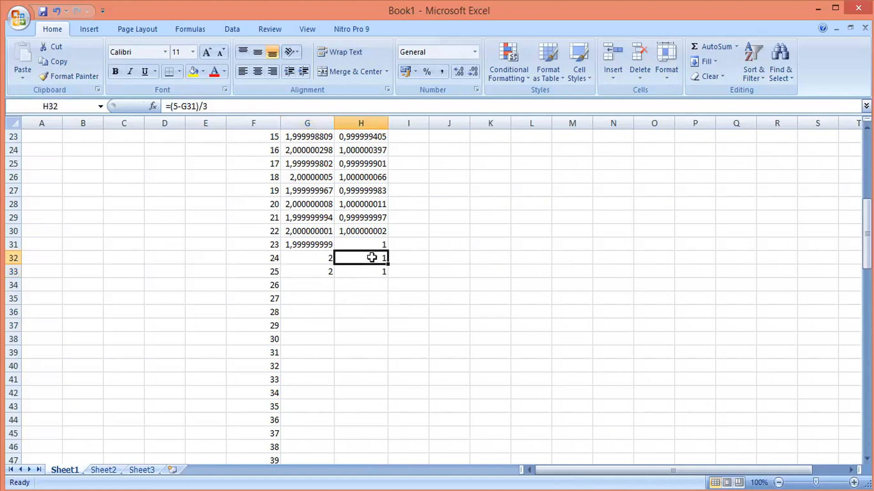
click(324, 270)
shift+click(373, 272)
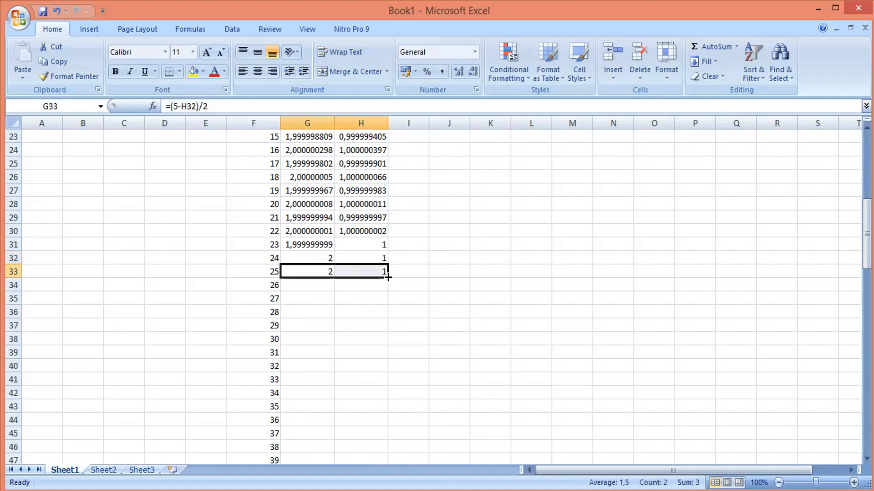
drag(388, 278, 388, 356)
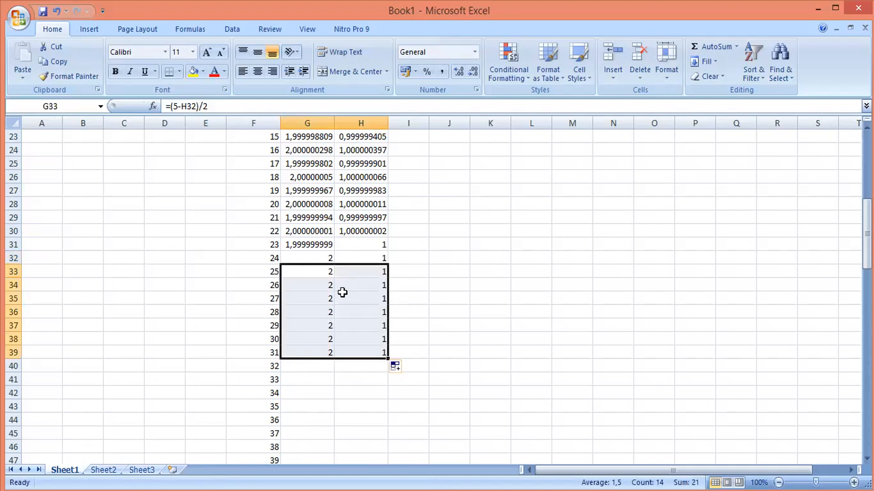
key(ctrl+z)
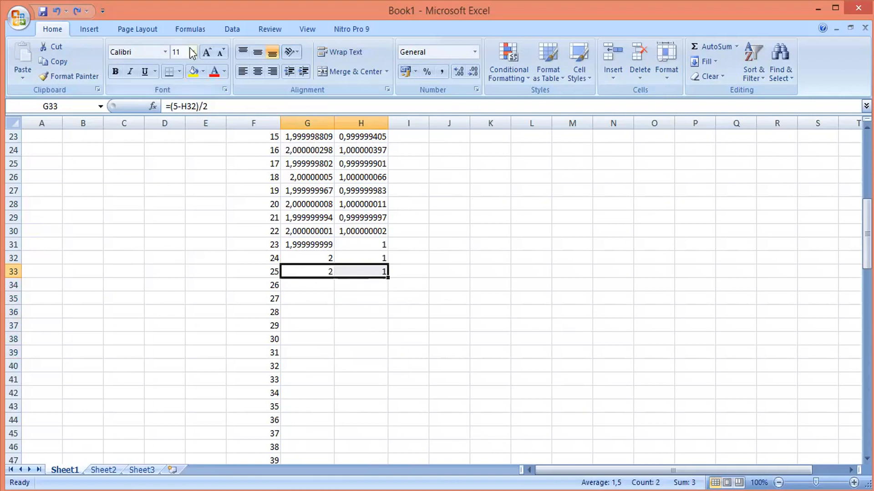
Highlight the iteration-25 X1 and x2 cells with a yellow fill
click(203, 75)
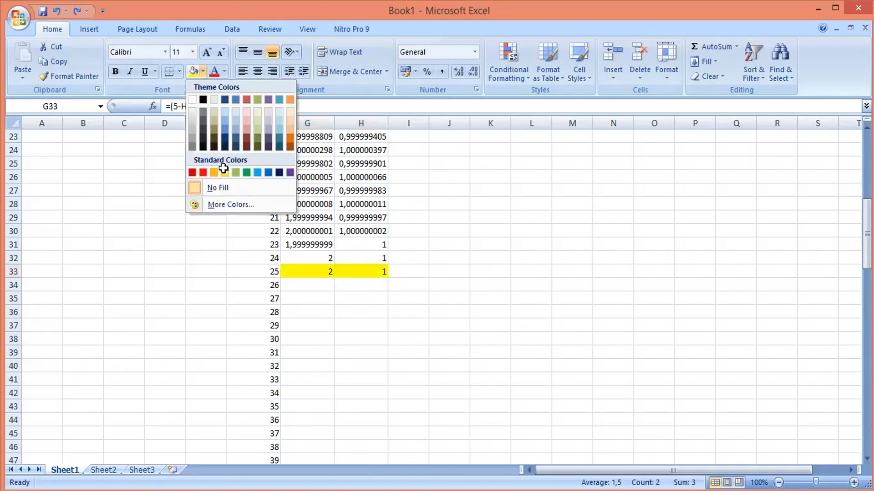
click(225, 171)
click(424, 273)
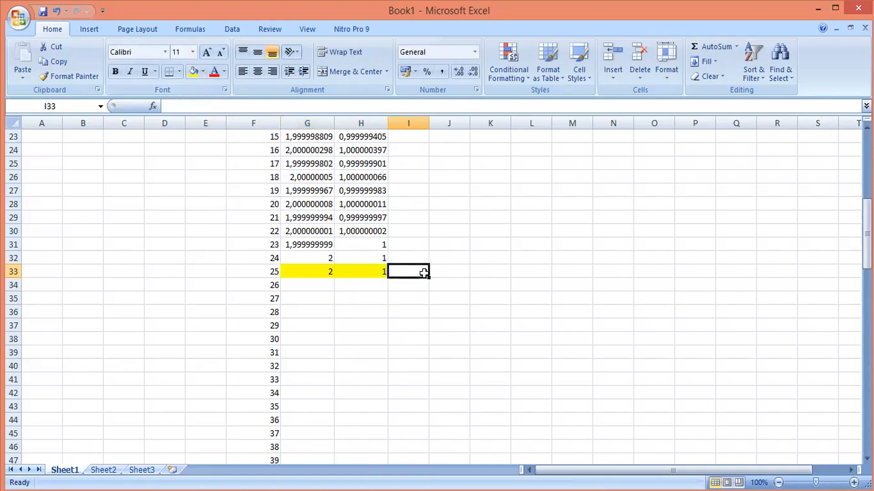
click(353, 271)
click(298, 271)
click(357, 270)
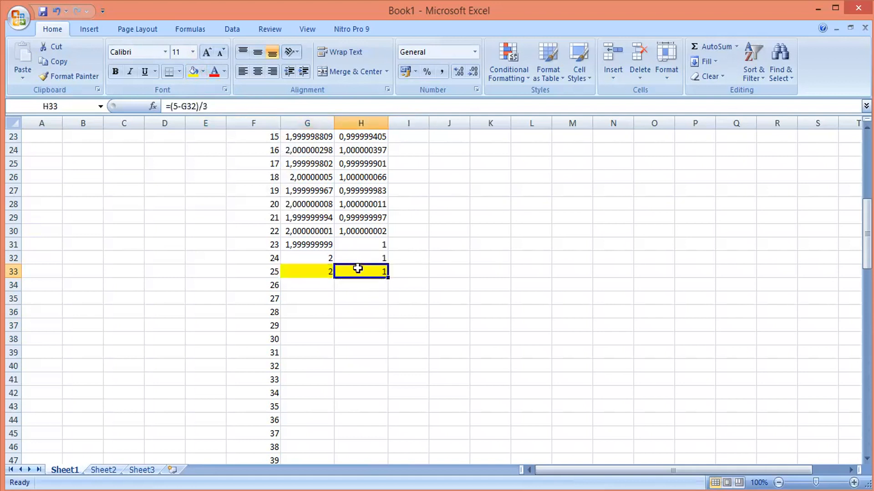
Enter the tolerance label Es=0,0001 in J6
drag(867, 234, 867, 177)
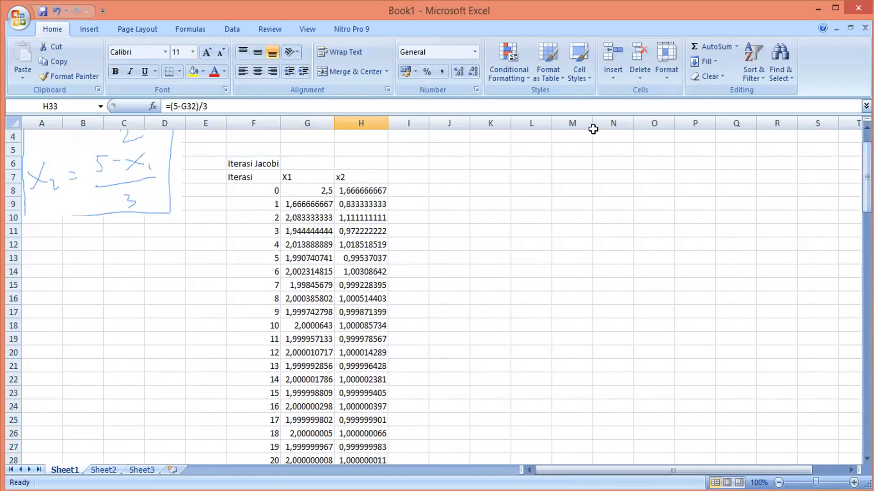
click(439, 163)
text(Es)
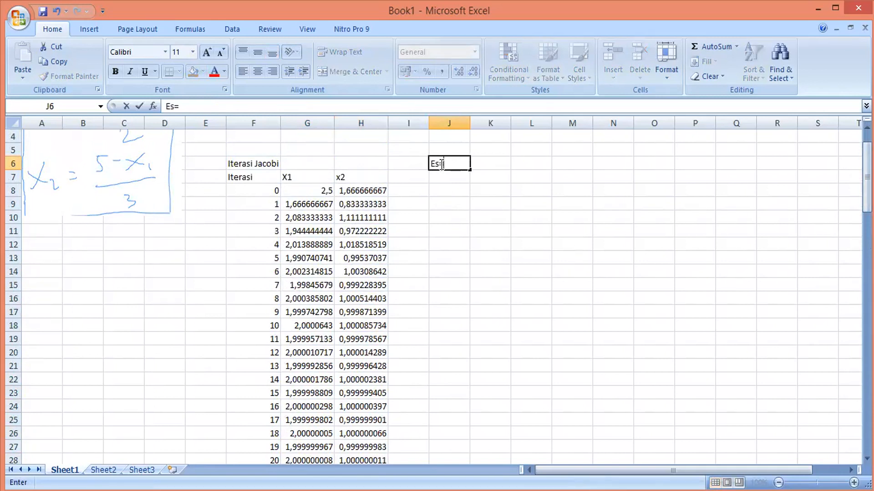
text(=0,)
key(BackSpace)
key(BackSpace)
text(0,0001)
click(499, 187)
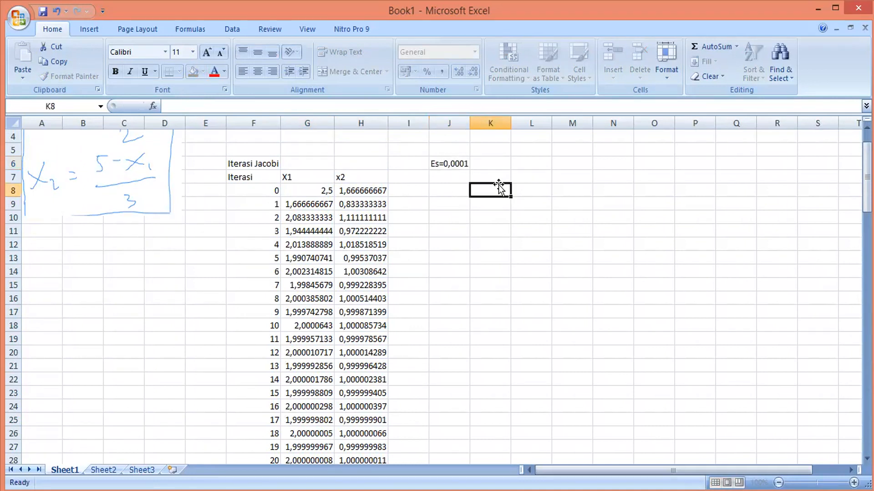
Enter the column headers E X1 in I7 and E X2 in J7
click(456, 159)
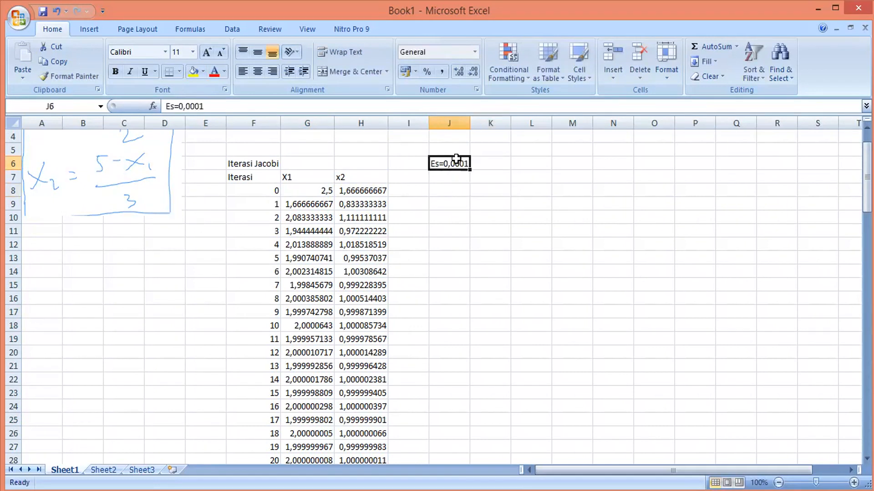
click(413, 181)
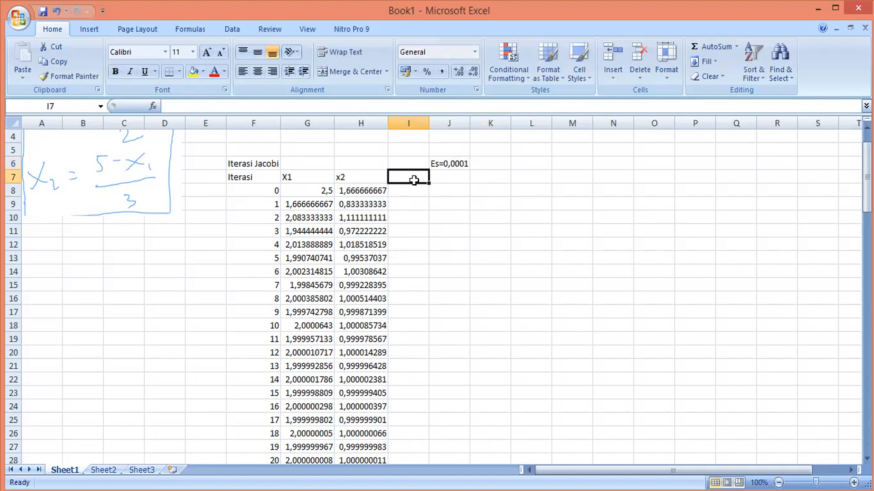
text(Es)
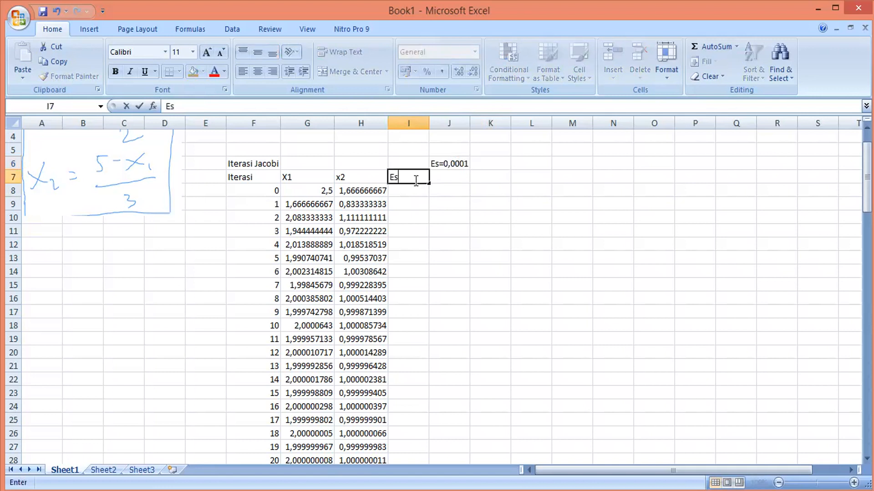
key(BackSpace)
text(X1)
click(442, 179)
text(E)
key(BackSpace)
text(X2)
click(410, 190)
Compute the X1 absolute error for iteration 1 in I9 as =ABS(G9-G8)
drag(866, 177, 867, 195)
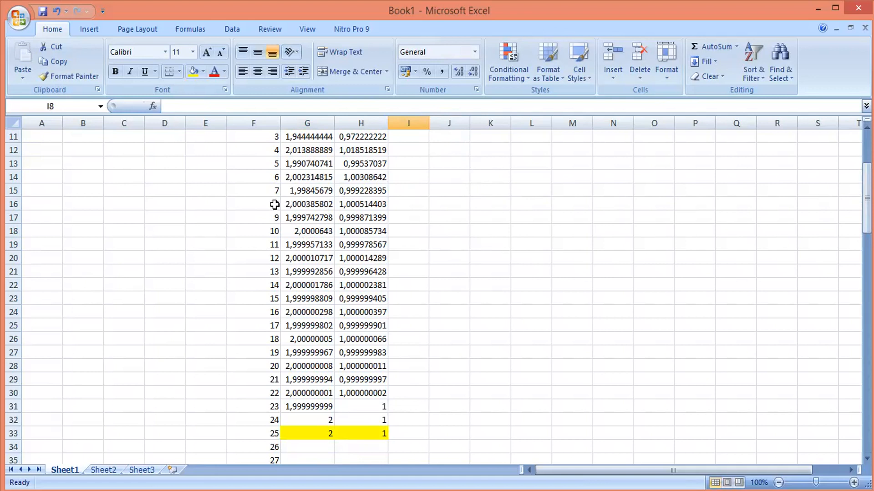
click(304, 203)
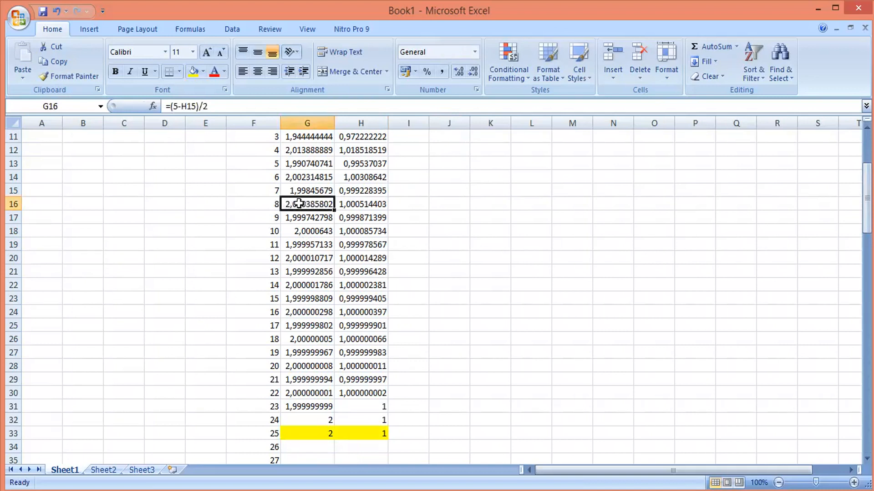
click(369, 207)
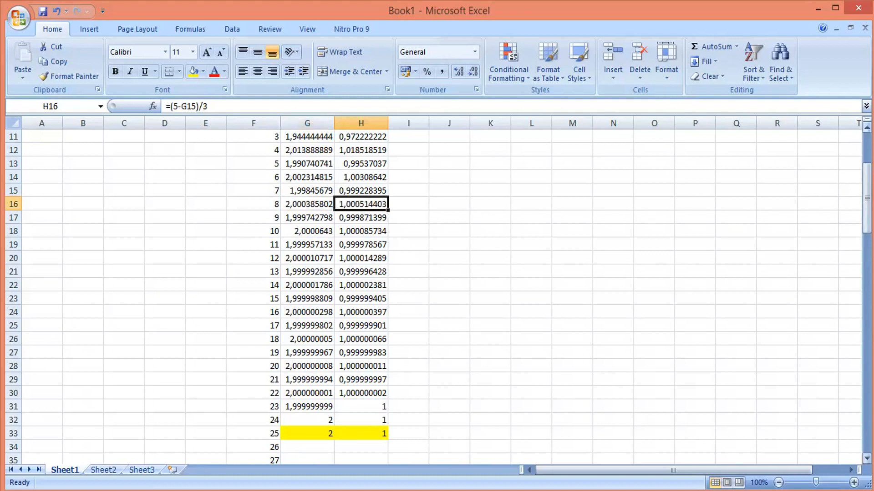
drag(867, 198, 867, 173)
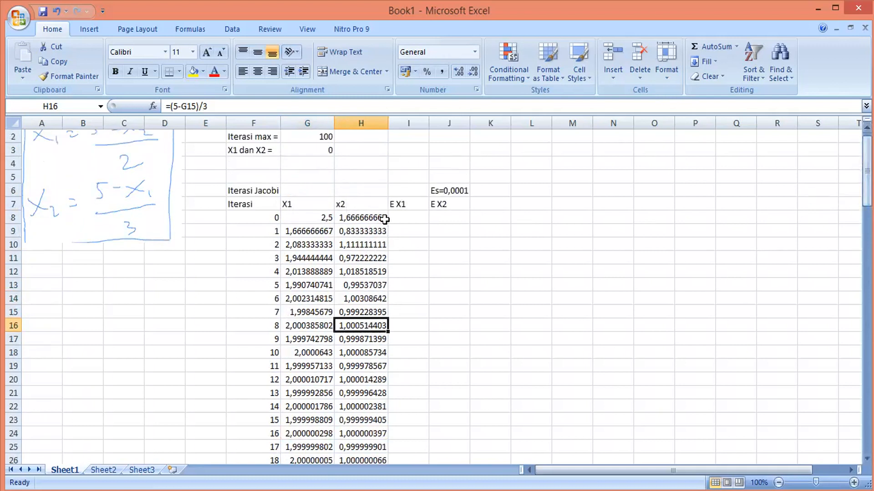
click(402, 219)
text(=)
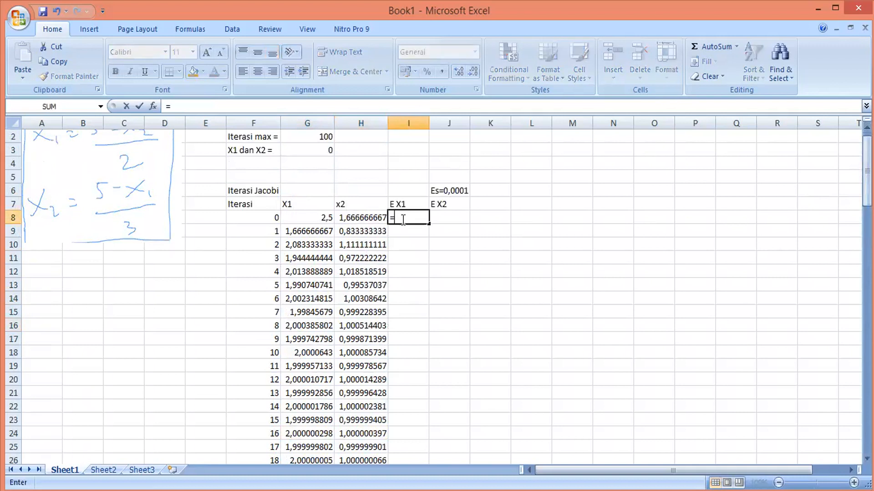
key(Escape)
click(407, 229)
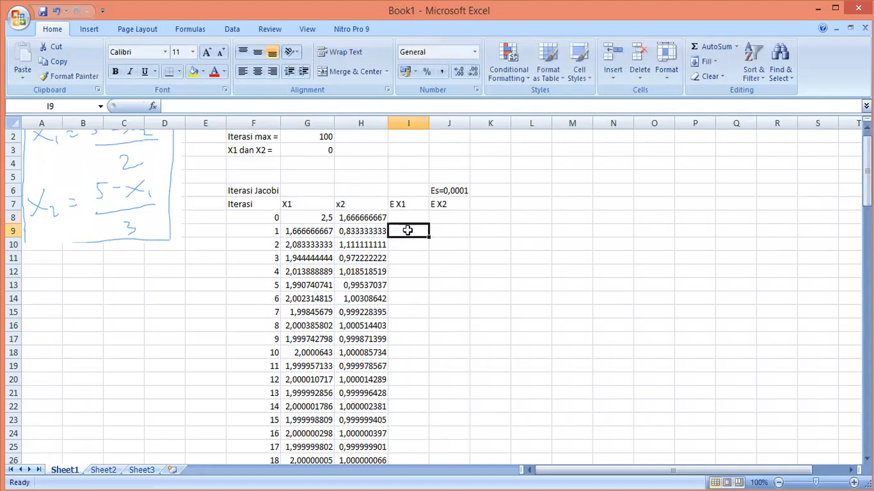
text(=)
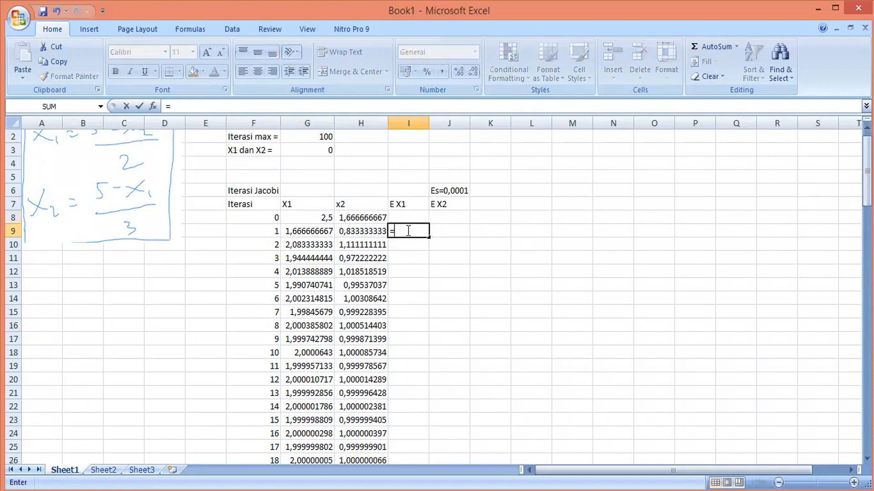
text(ABS()
click(320, 233)
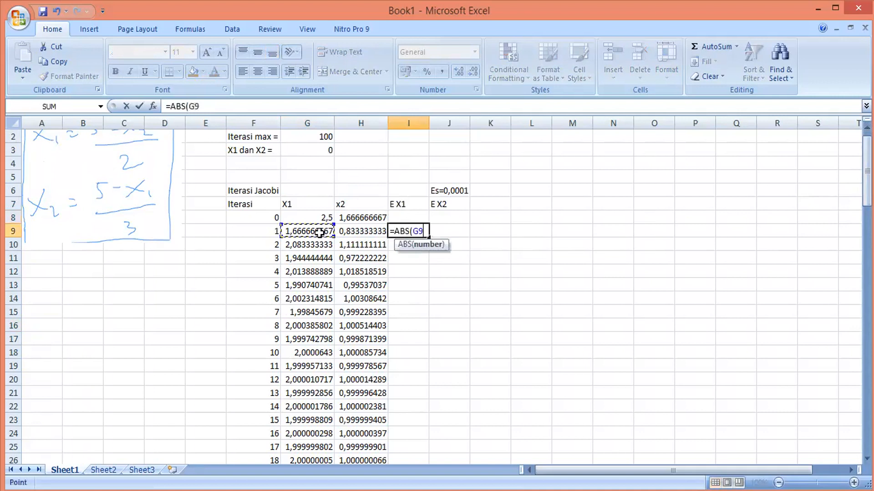
text(-)
click(315, 216)
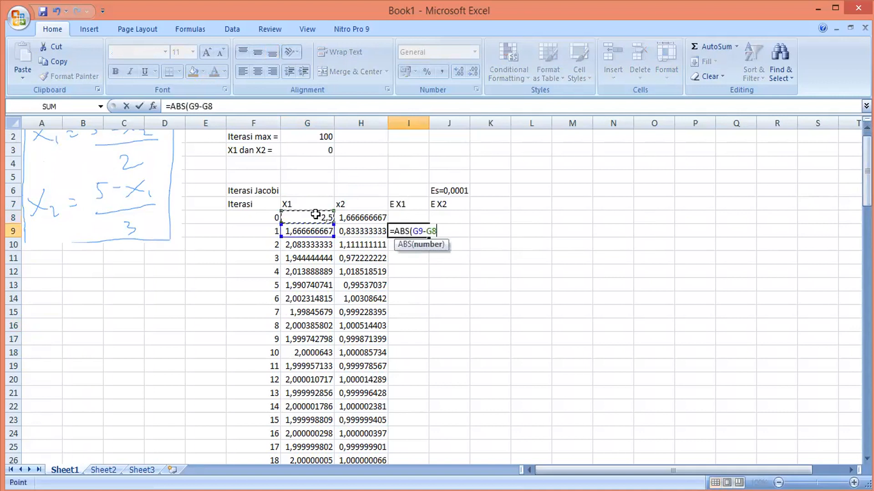
text())
key(Return)
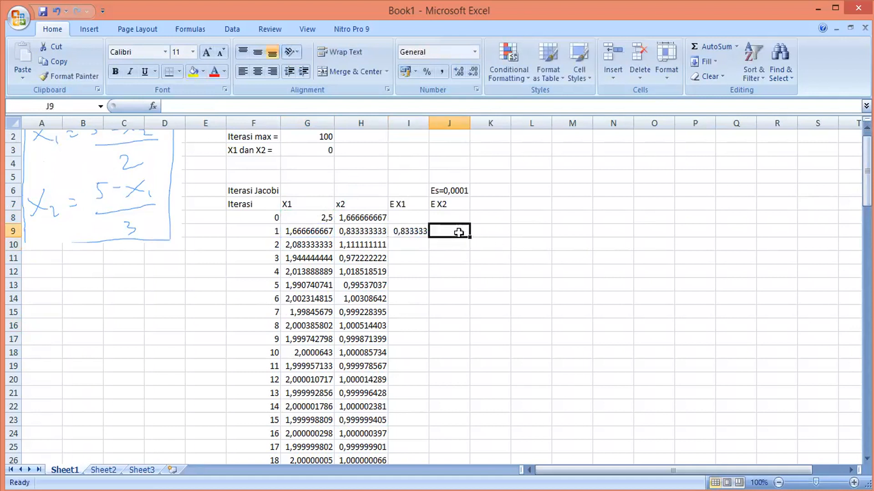
Compute the x2 absolute error for iteration 1 in J9 as =ABS(H9-H8)
text(=)
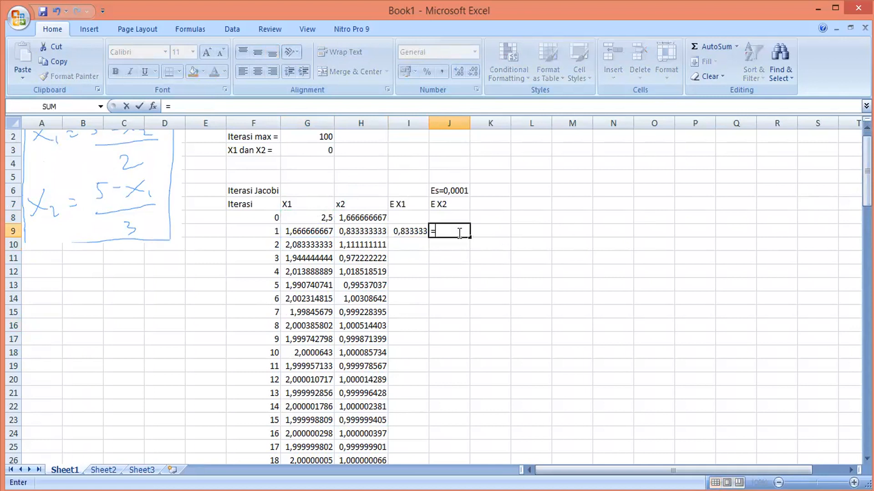
text(ABS()
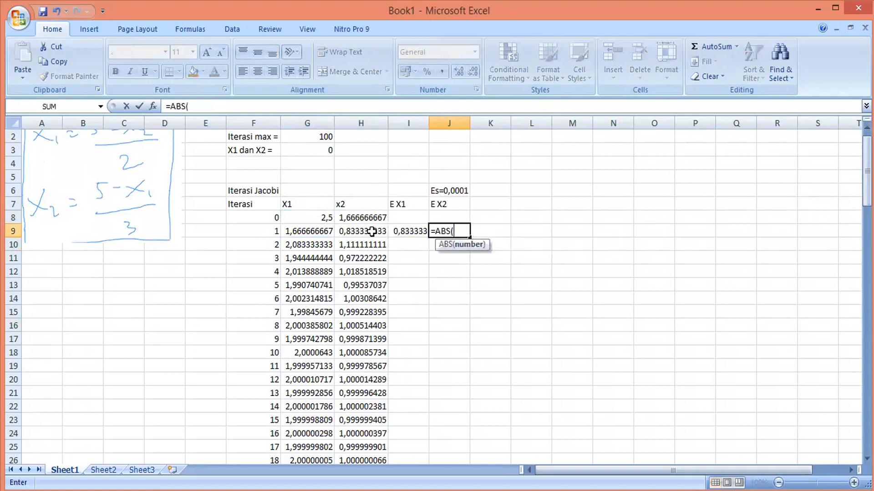
click(372, 231)
text(-)
click(376, 220)
text())
key(Return)
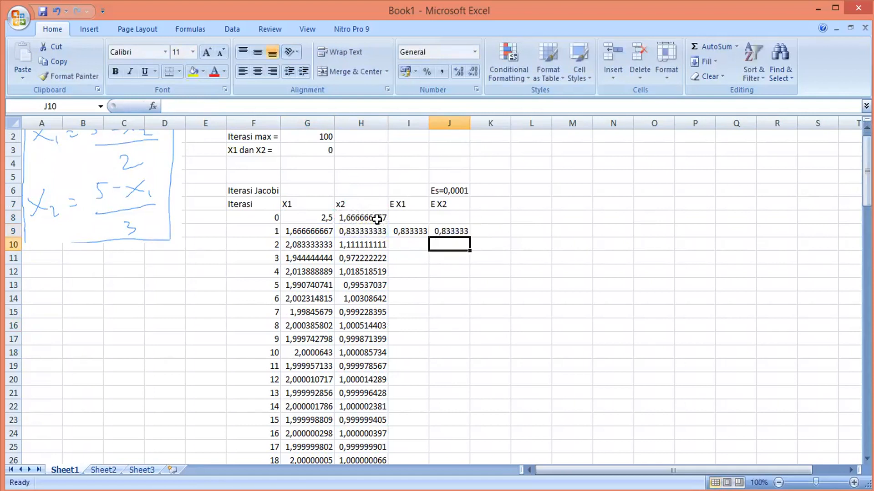
Fill the I9:J9 error formulas down to iteration 9 in row 17
click(423, 231)
click(437, 233)
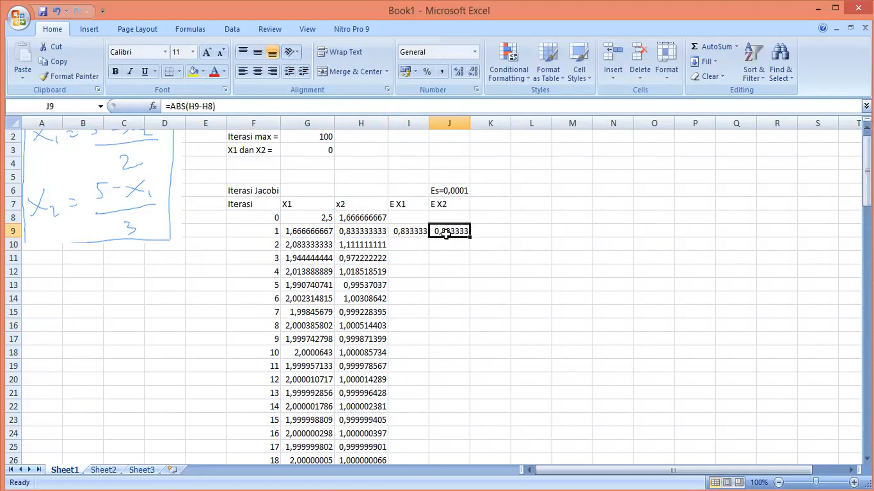
click(405, 232)
shift+click(453, 235)
drag(469, 237, 464, 352)
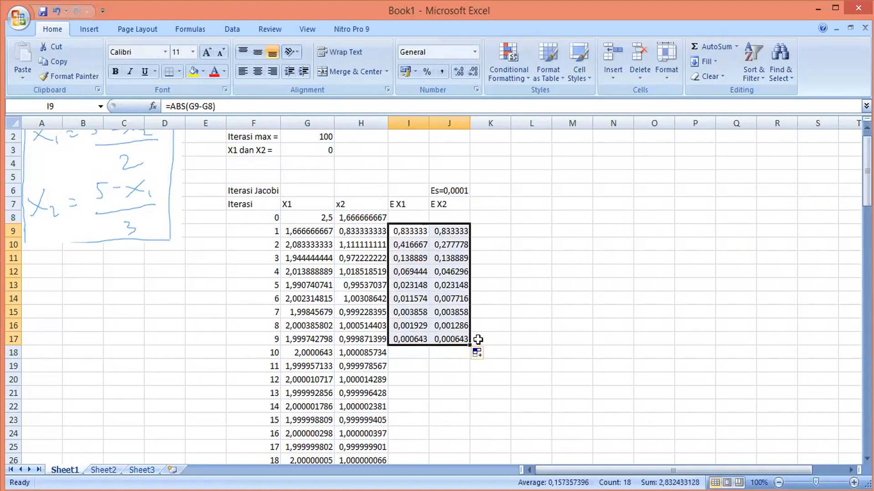
Enter the header Stop Iterasi untuk X1 in K7 and fit the column width to it
click(503, 208)
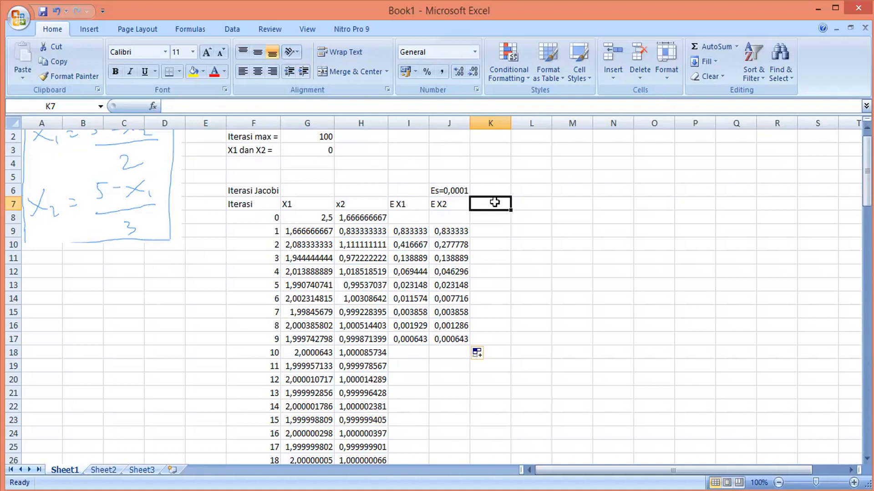
text(St)
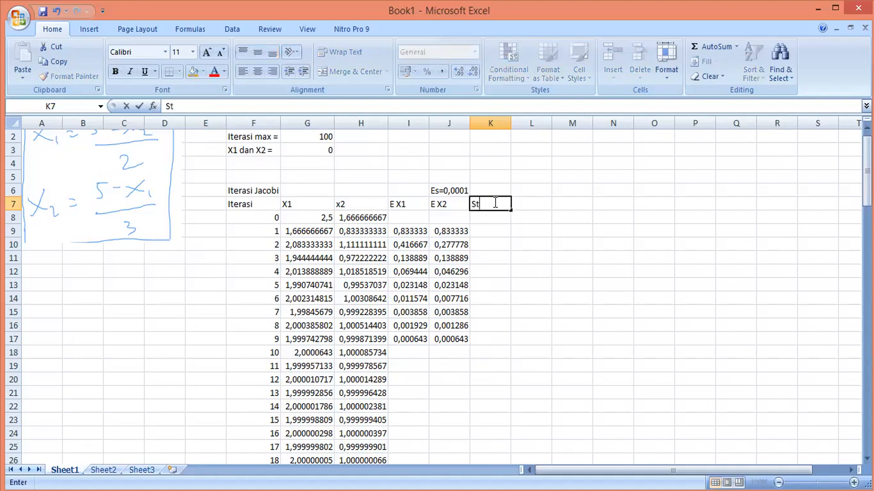
text(op Iterasi)
click(538, 244)
double_click(512, 124)
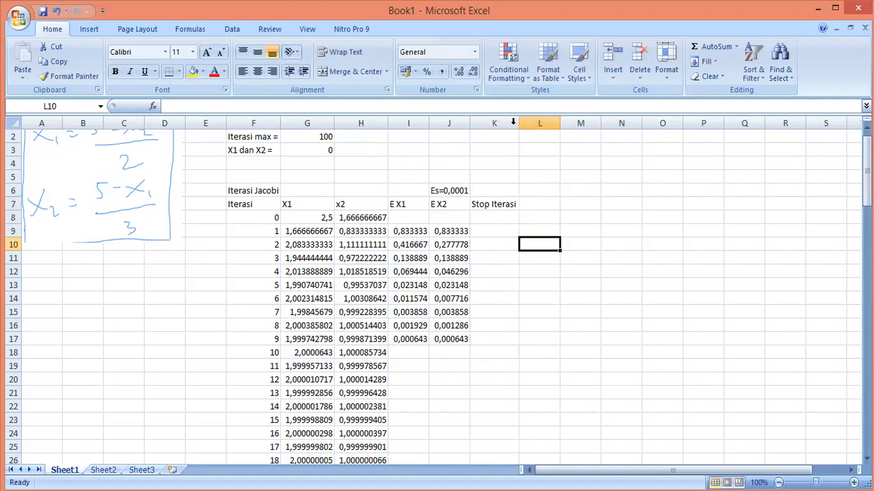
click(503, 202)
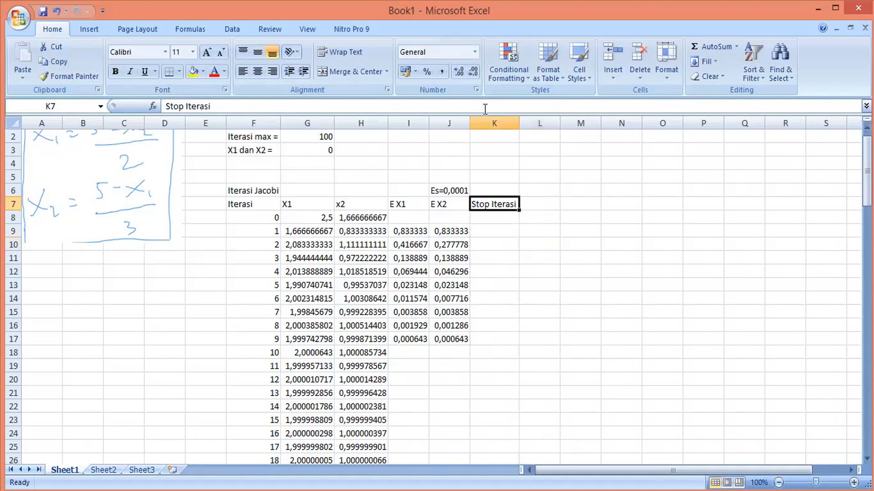
click(485, 109)
text(untuk X1)
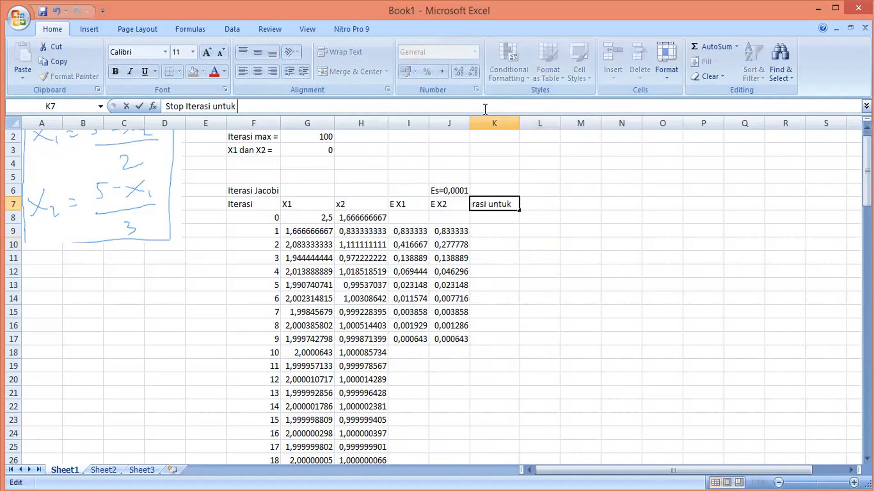
click(592, 244)
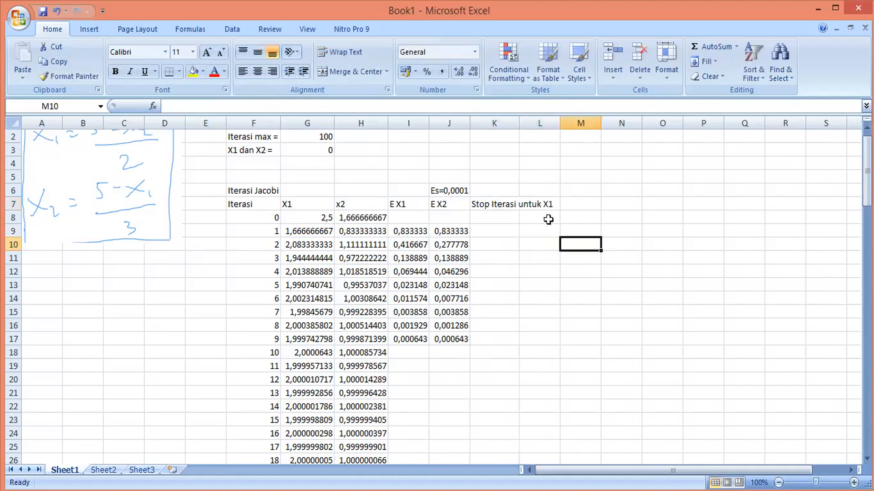
double_click(518, 123)
Copy the K7 header into L7, widen the column, and edit it to Stop Iterasi untuk X2
click(505, 208)
key(ctrl+c)
click(572, 205)
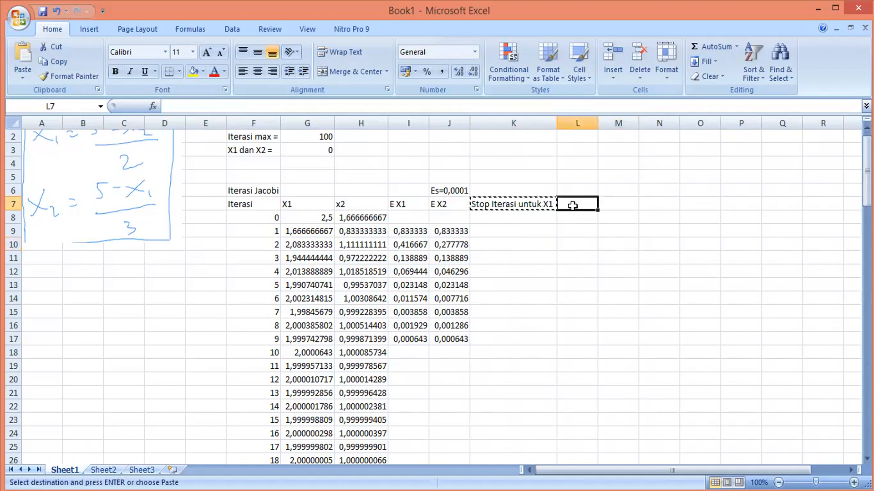
key(ctrl+v)
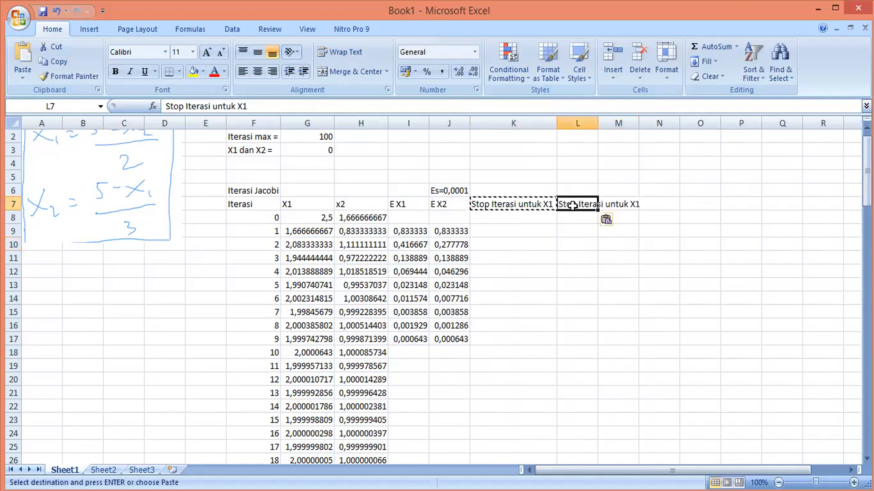
double_click(597, 123)
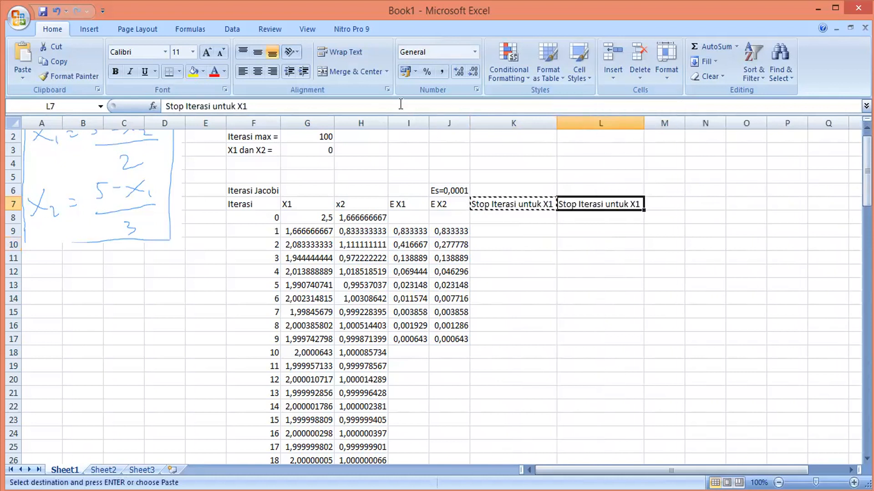
click(358, 104)
key(BackSpace)
text(2)
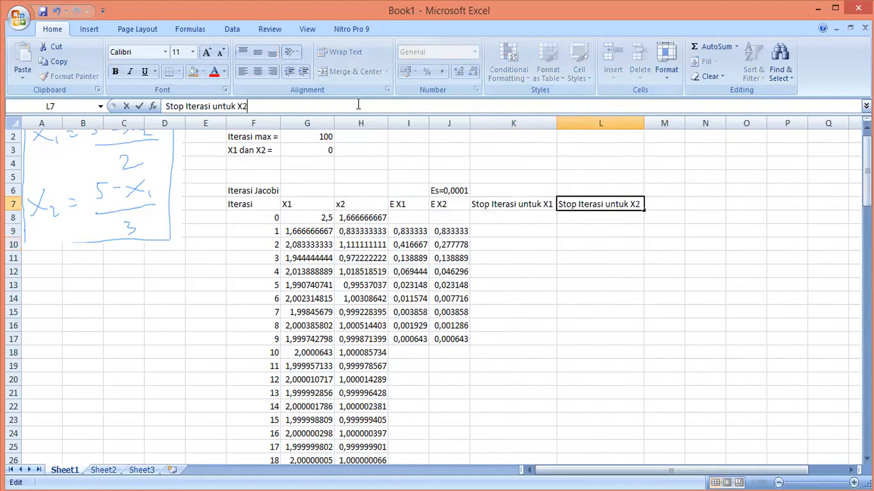
click(524, 233)
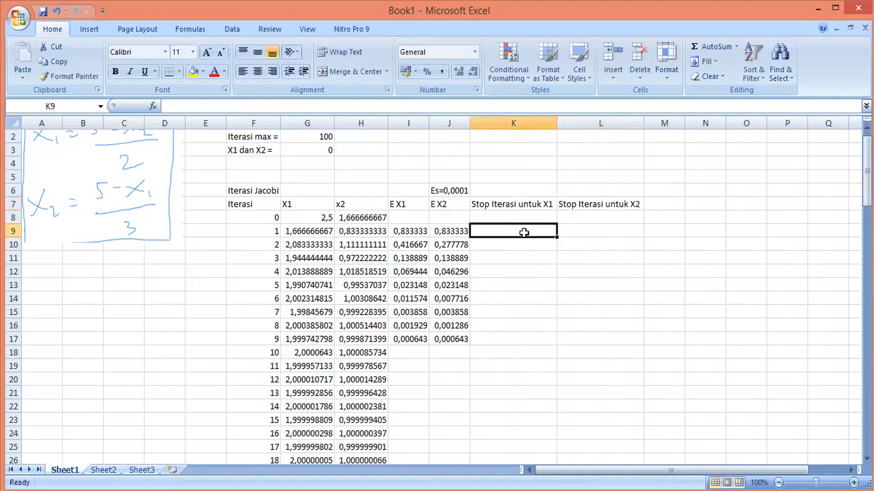
text(=)
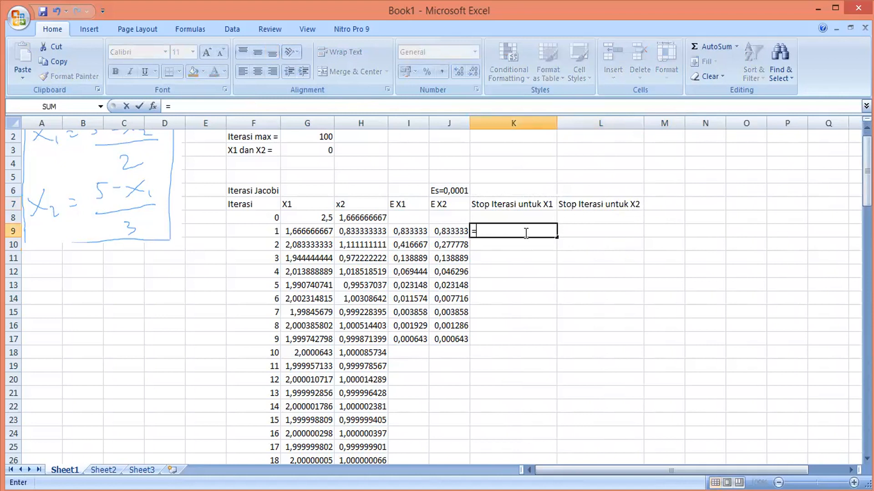
text(IF)
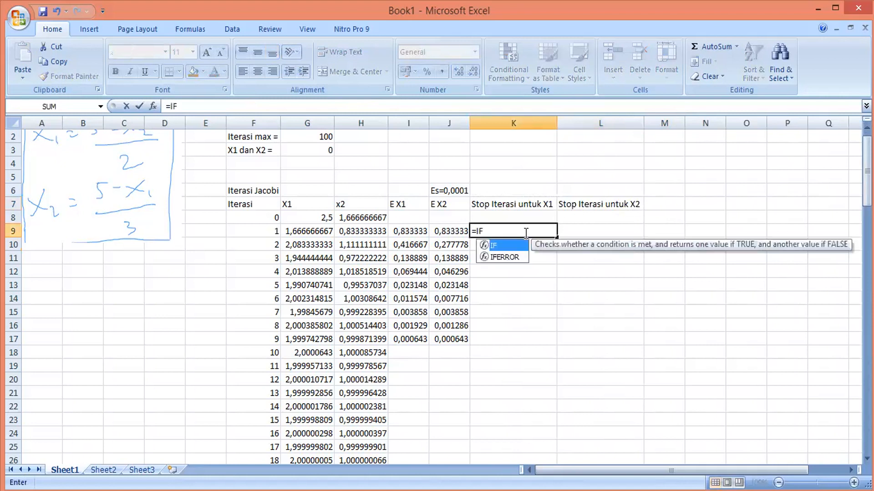
click(421, 232)
click(483, 231)
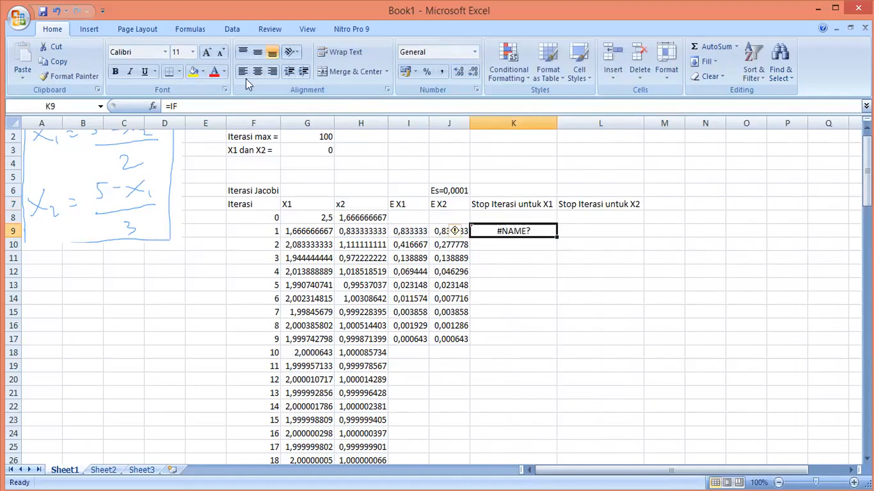
click(231, 105)
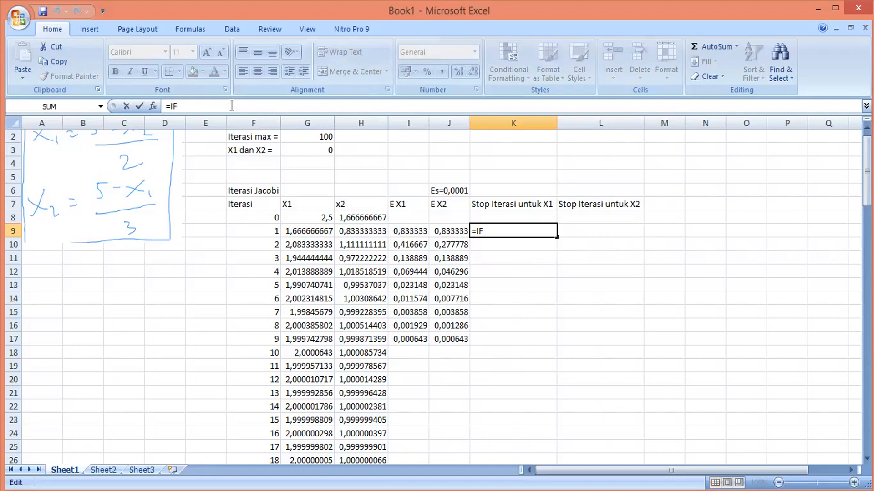
text(()
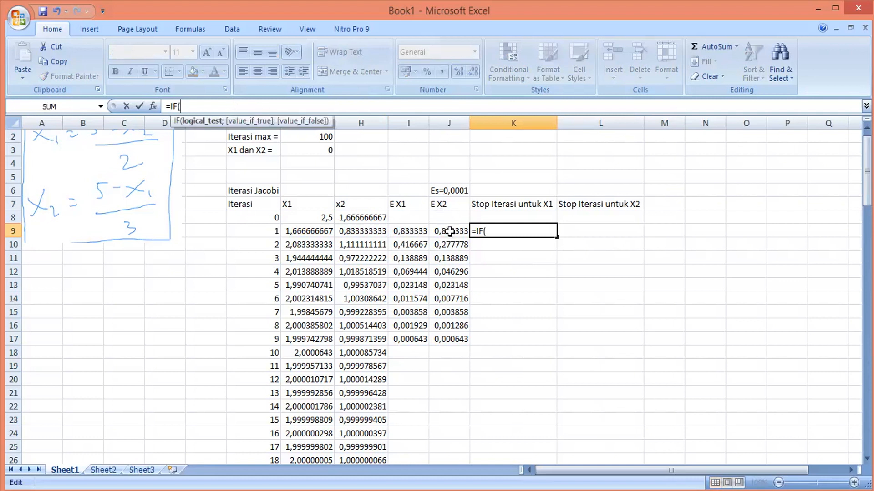
click(421, 231)
text())
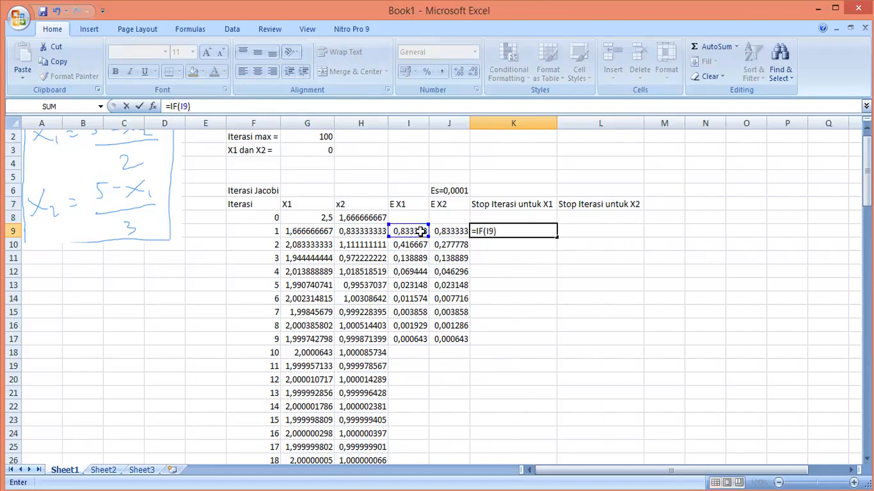
key(BackSpace)
key(BackSpace)
key(BackSpace)
key(BackSpace)
key(BackSpace)
key(BackSpace)
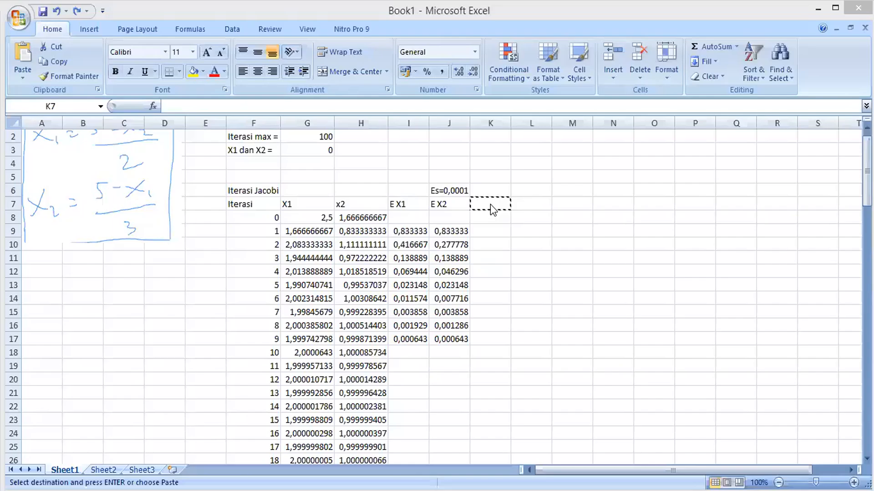
key(Escape)
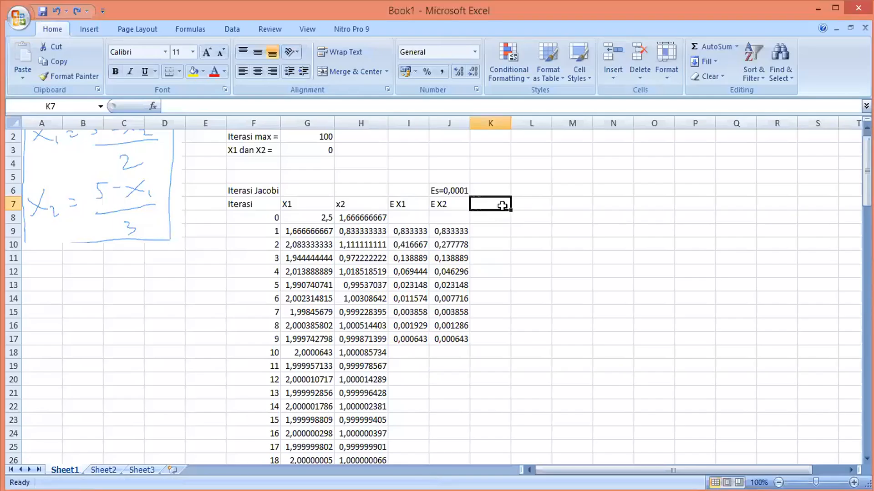
Enter the header Er<Es untuk X1 in K7 and widen column K to fit it
text(E)
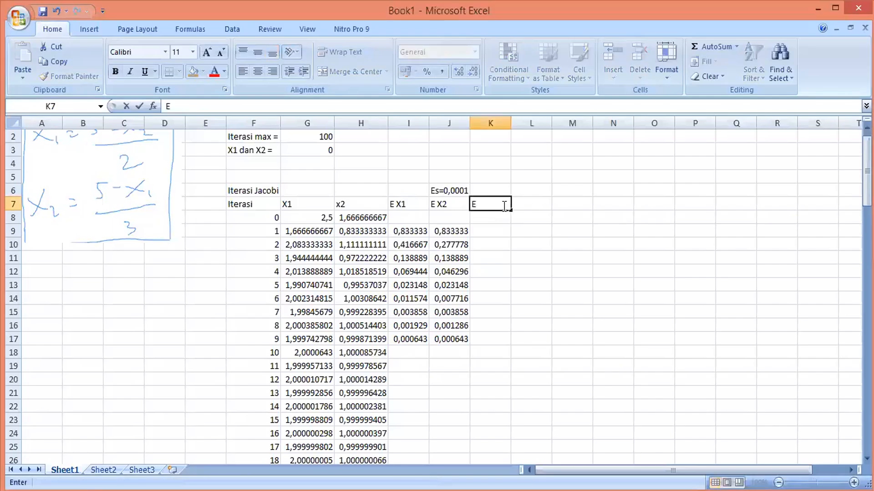
text(r<)
key(Left)
click(502, 205)
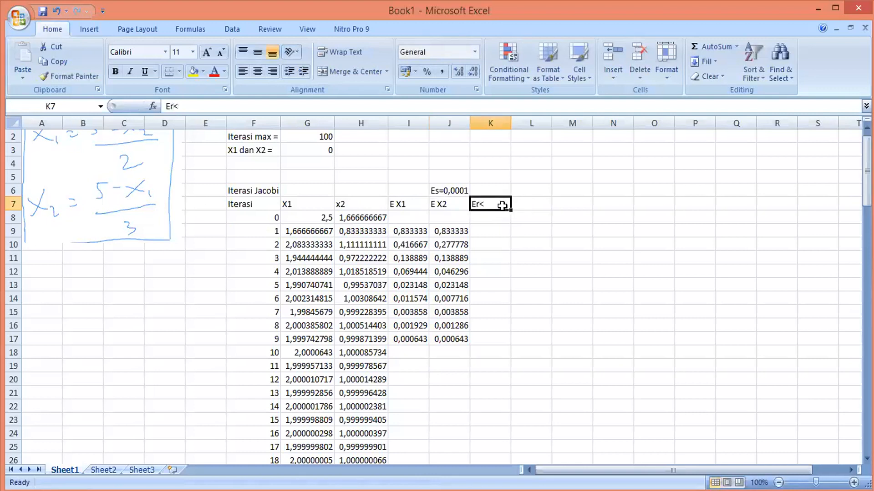
double_click(502, 206)
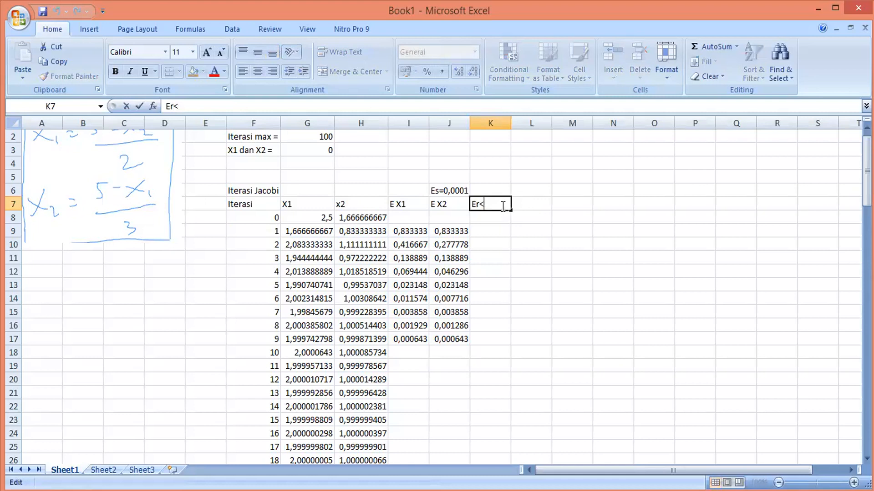
text(Es untuk X1)
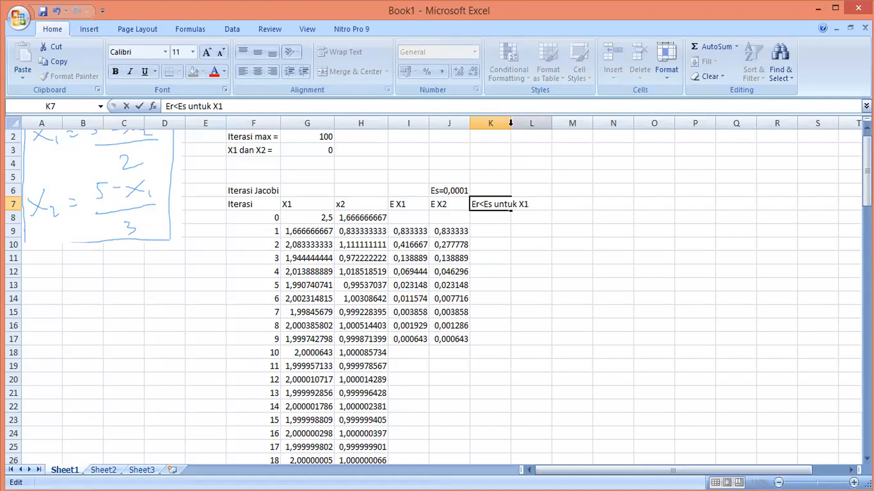
click(524, 123)
drag(511, 122, 531, 123)
Copy the K7 header into L7, widen column L, and edit the copy to Er<Es untuk X2
click(497, 201)
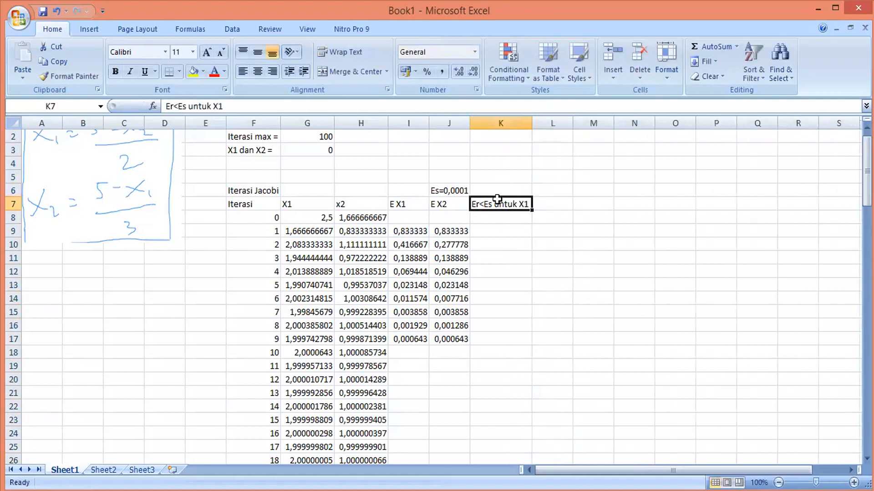
key(ctrl+c)
click(552, 203)
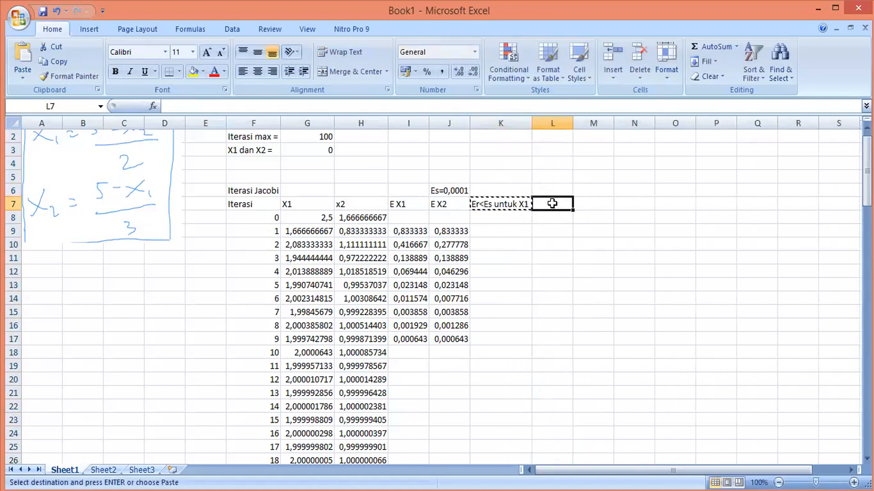
key(ctrl+v)
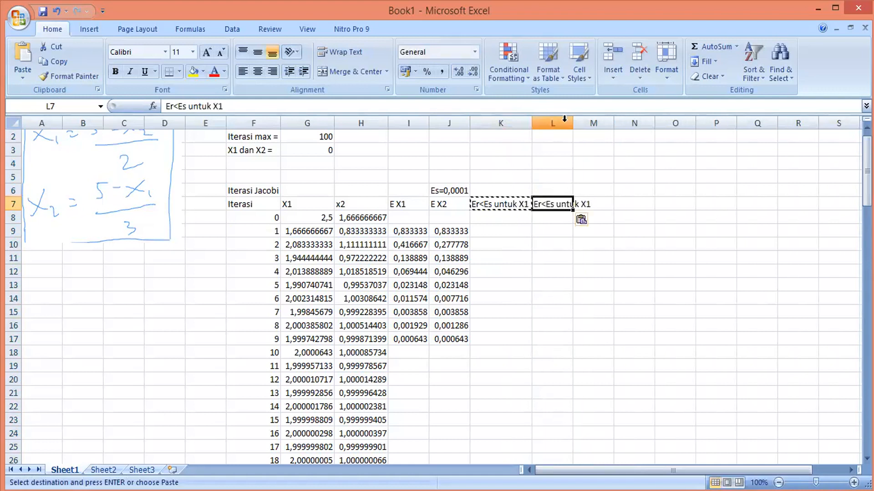
drag(573, 123, 594, 122)
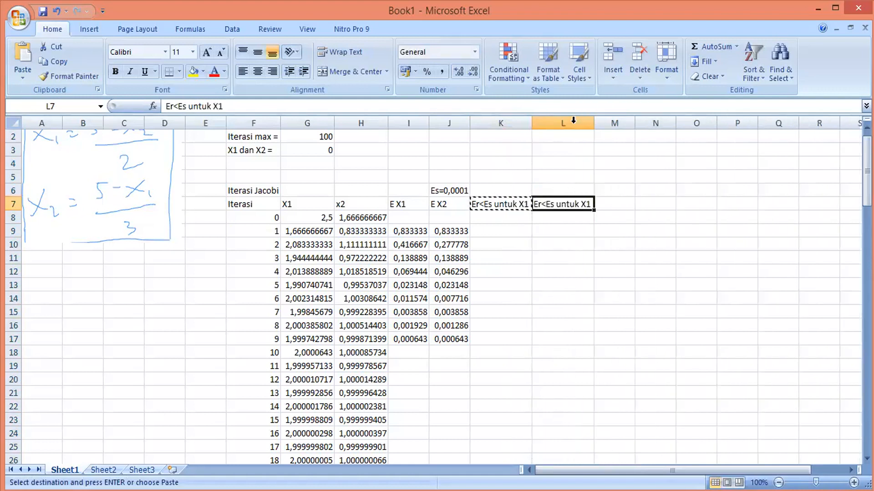
double_click(587, 204)
key(Delete)
text(2)
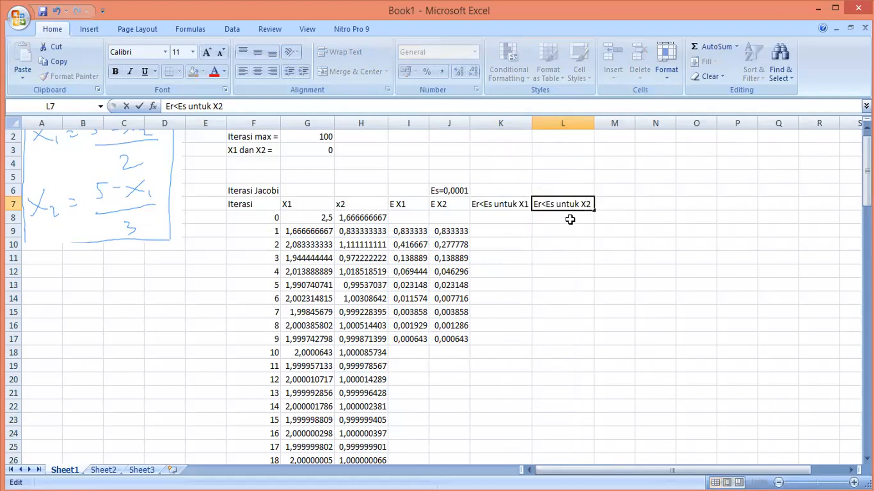
key(Return)
Enter the check =I9<0,0001 in K9 for the x1 error of iteration 1
click(513, 230)
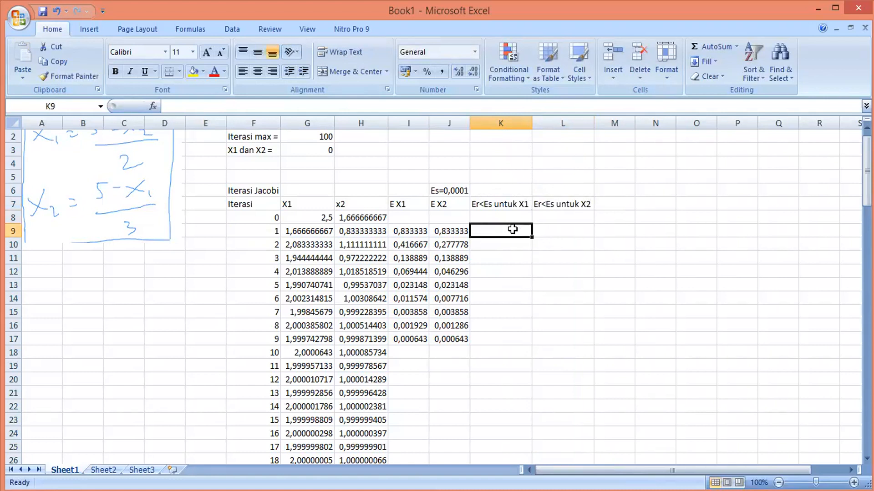
text(=)
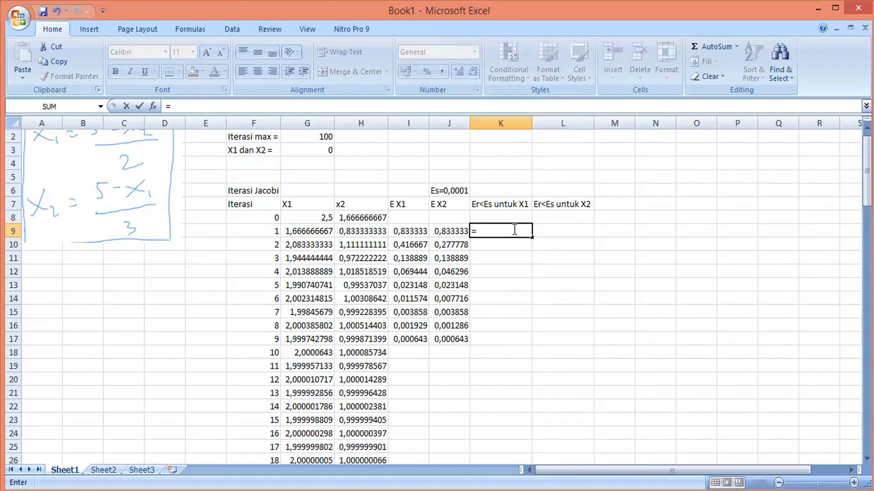
click(418, 233)
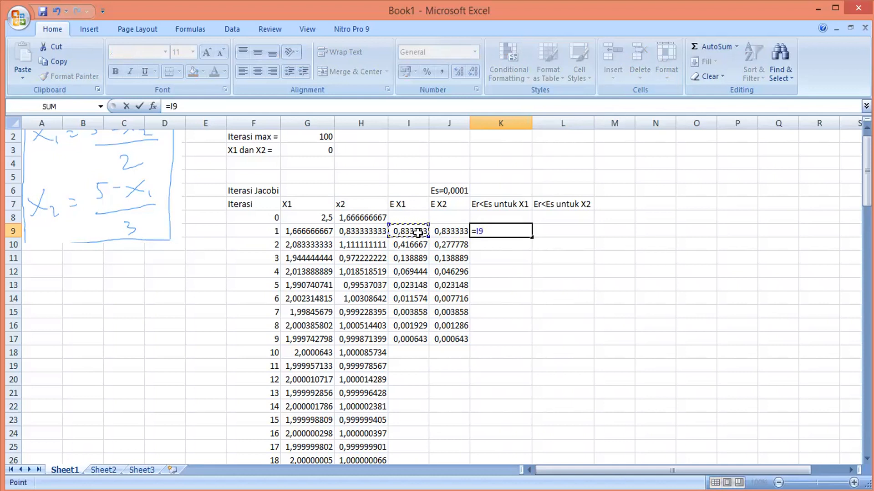
text(<0,0001)
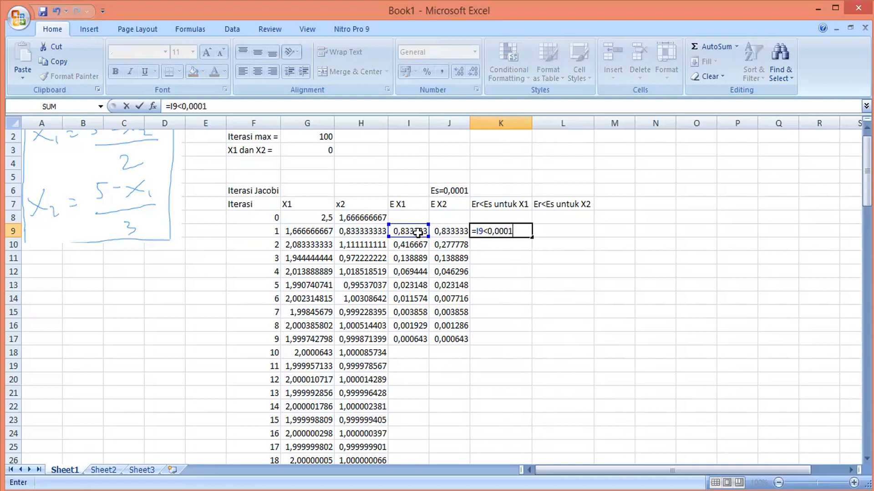
key(Return)
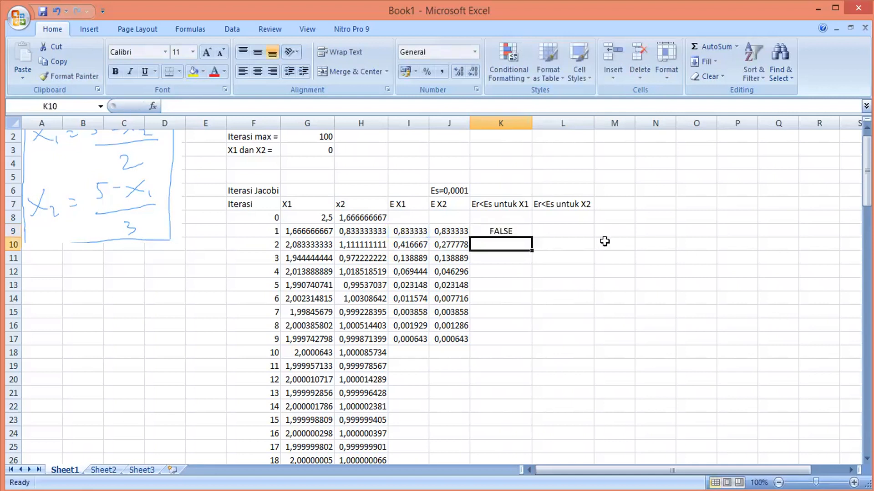
Enter the check =J9<0,0001 in L9 for the x2 error of iteration 1
click(561, 232)
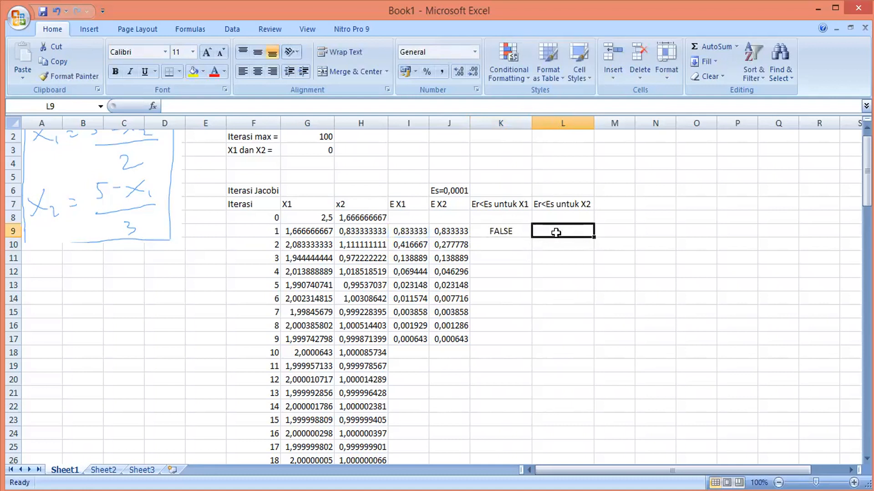
text(=)
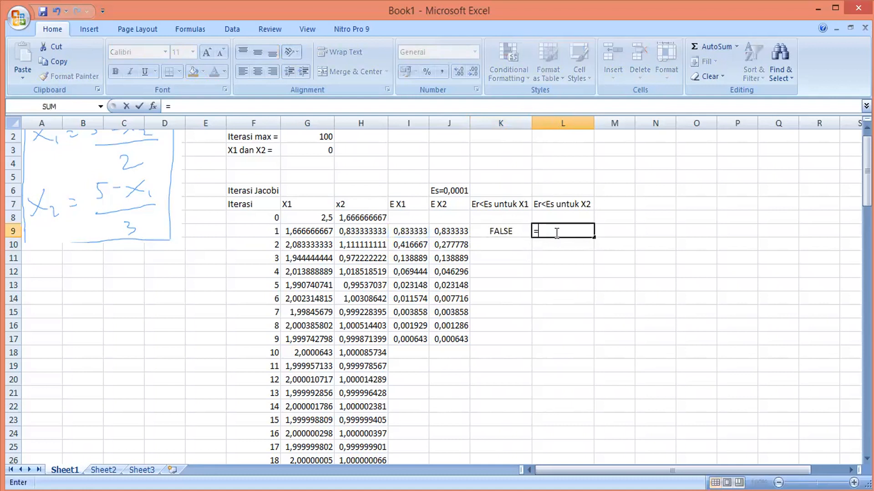
click(460, 229)
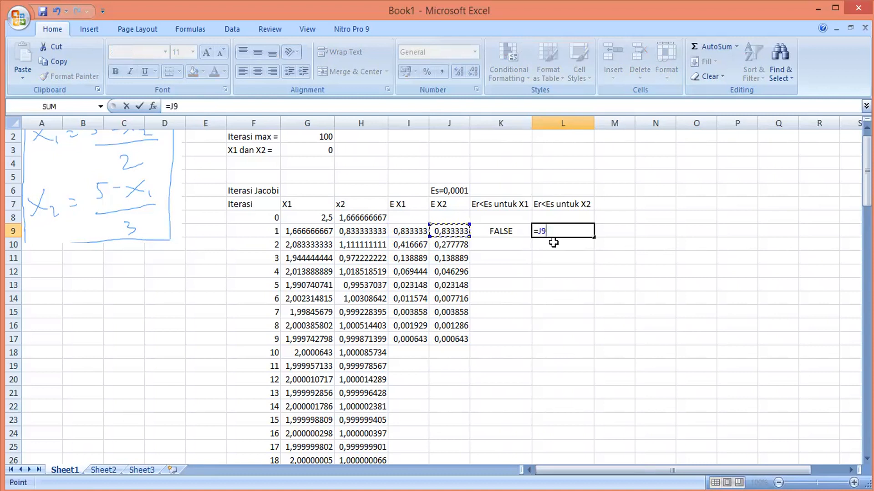
text(<0,0001)
key(Return)
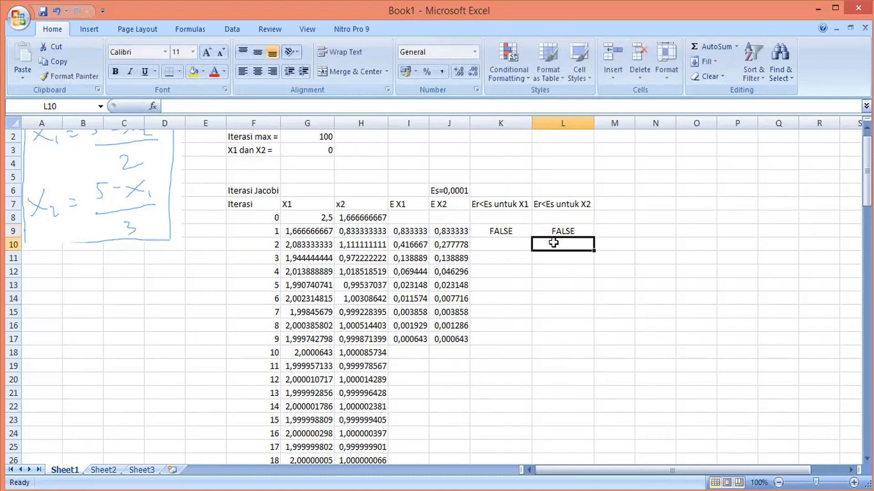
Fill the K9:L9 tolerance checks down to iteration 10 in row 18
click(516, 231)
drag(516, 231, 577, 341)
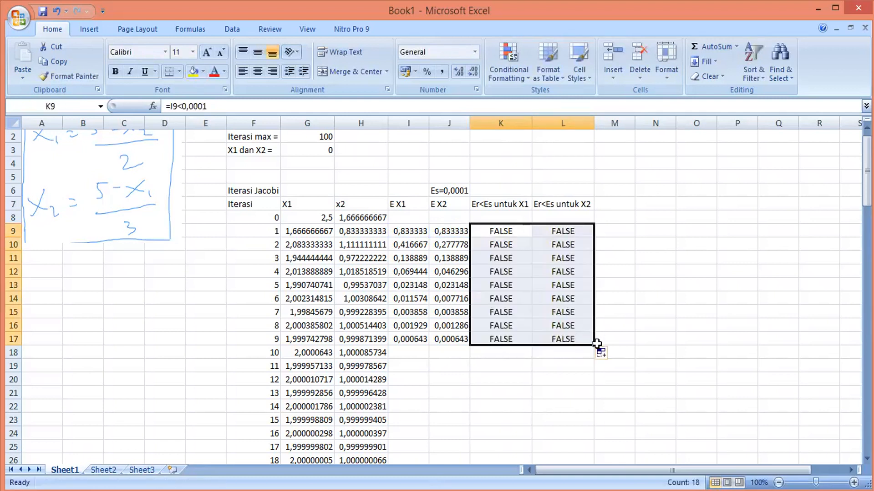
drag(593, 347, 593, 355)
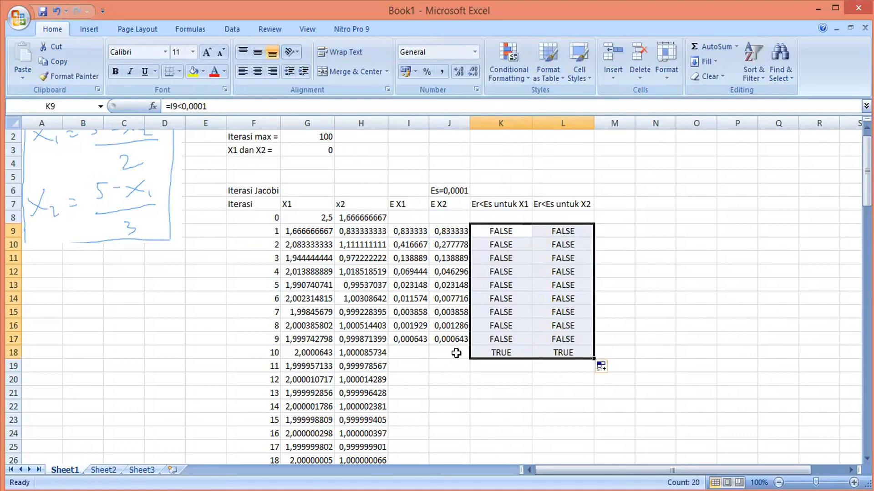
Extend the I and J error formulas down to row 24, fitting both columns' widths to their values
click(421, 354)
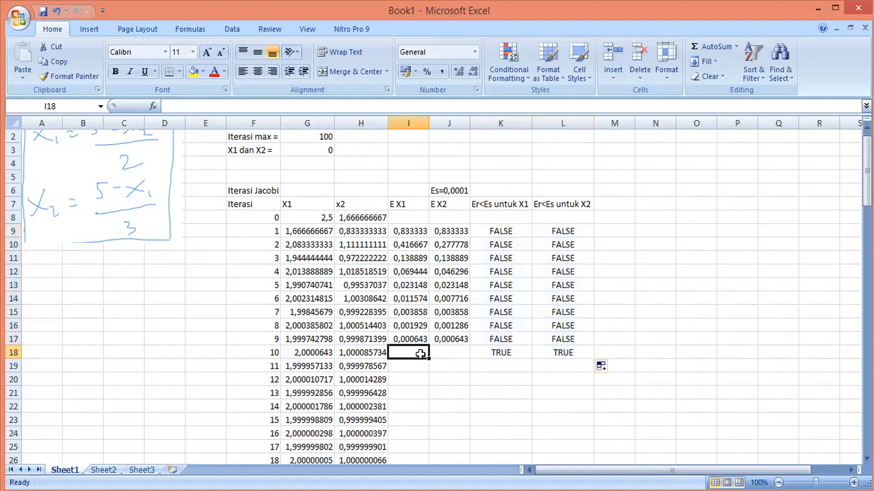
click(408, 337)
drag(460, 339, 470, 358)
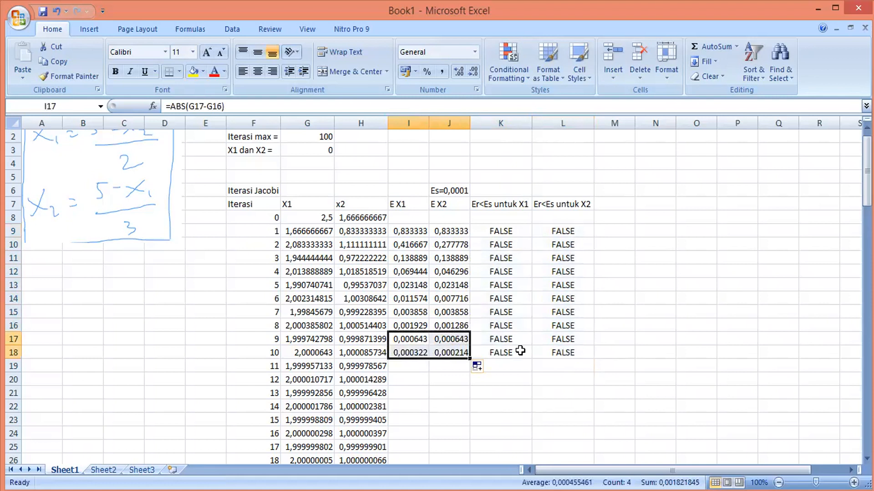
double_click(428, 123)
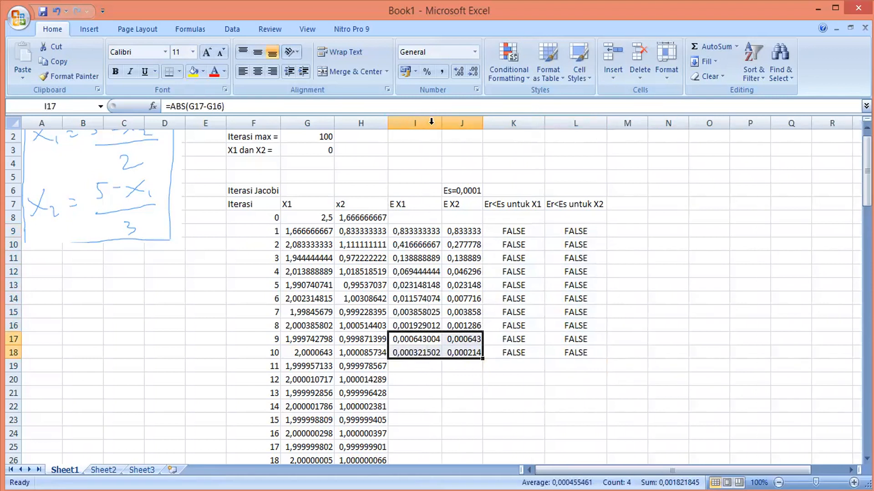
double_click(483, 122)
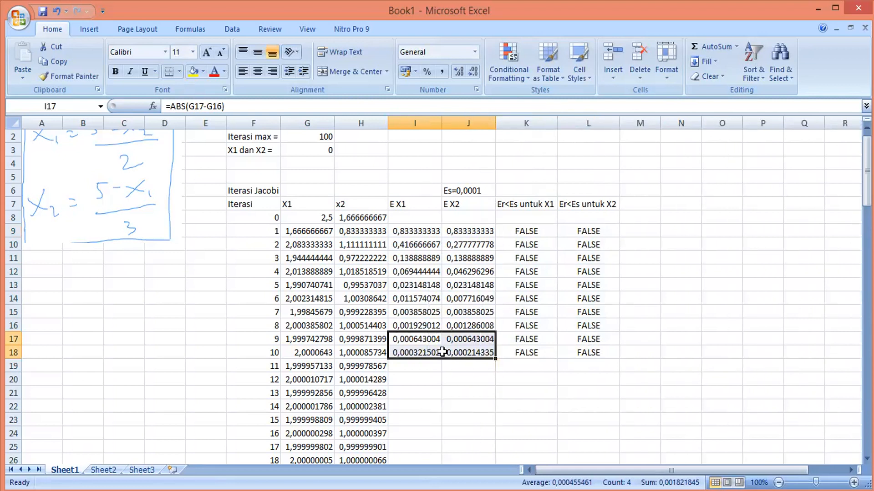
drag(429, 353, 496, 440)
Extend the K and L tolerance checks from row 18 down to iteration 12 in row 20
click(527, 353)
shift+click(576, 351)
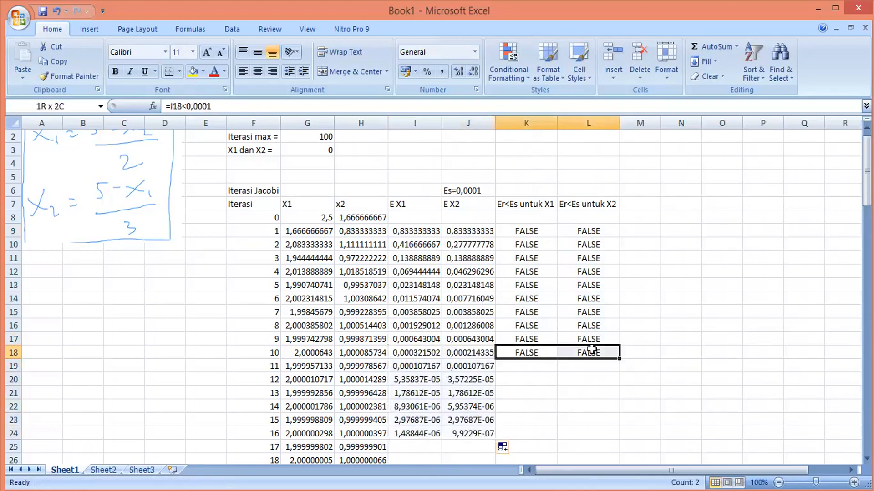
drag(619, 359, 620, 388)
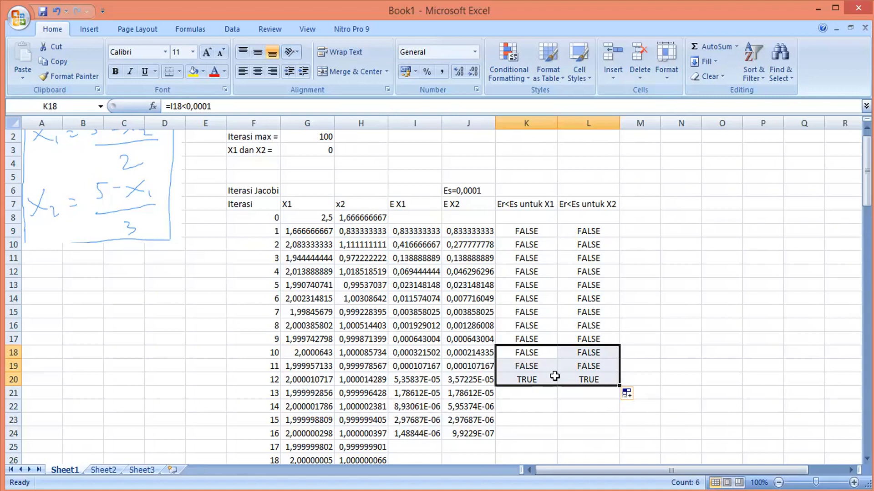
click(554, 377)
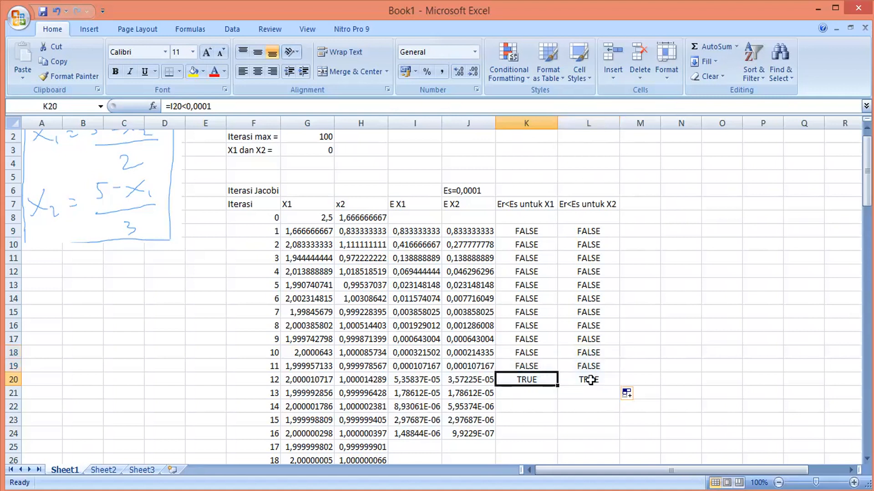
Fill the Es=0,0001 cell J6 with green
click(477, 191)
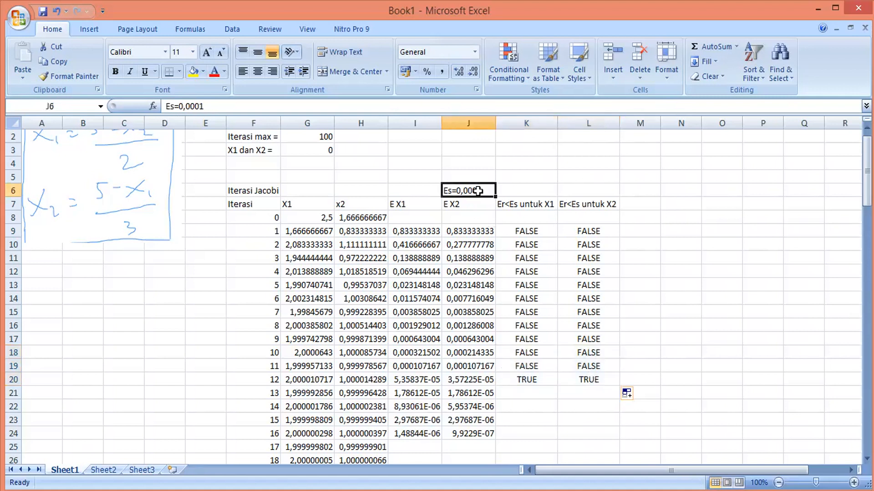
click(204, 71)
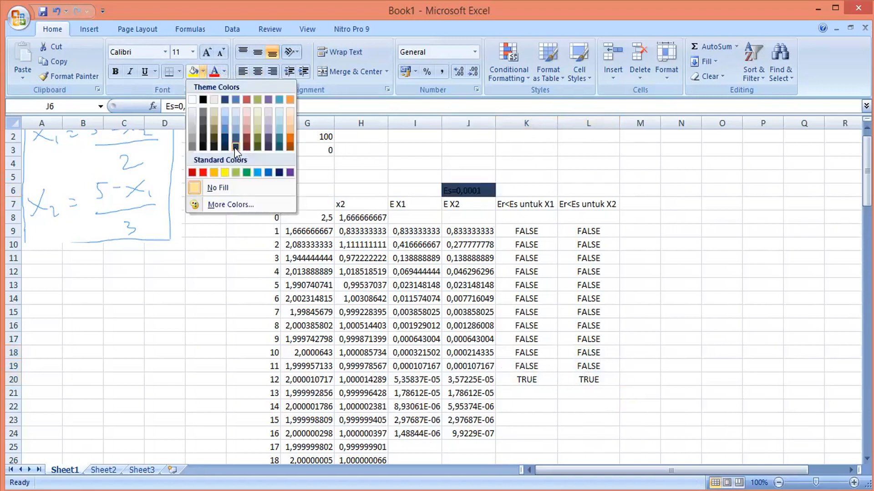
click(252, 171)
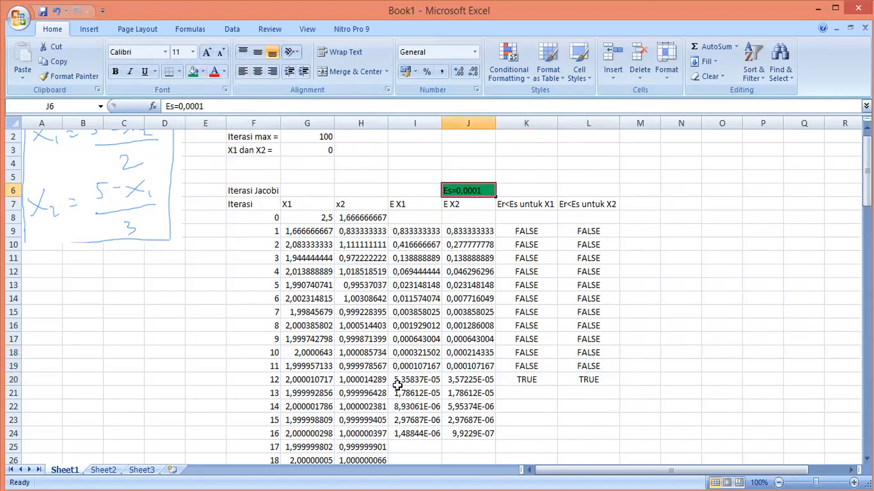